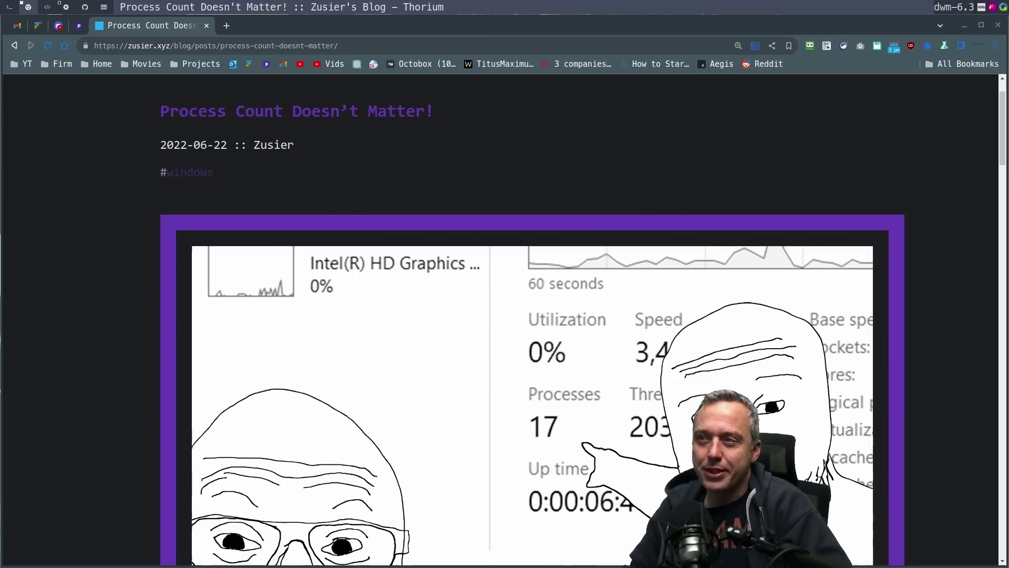
Scroll the 'Process Count Doesn't Matter!' post past the meme image to the Cycles and Context Switches Delta explanation.
{"action": "scroll", "coordinate": [948, 314], "scroll_direction": "down", "scroll_amount": 3}
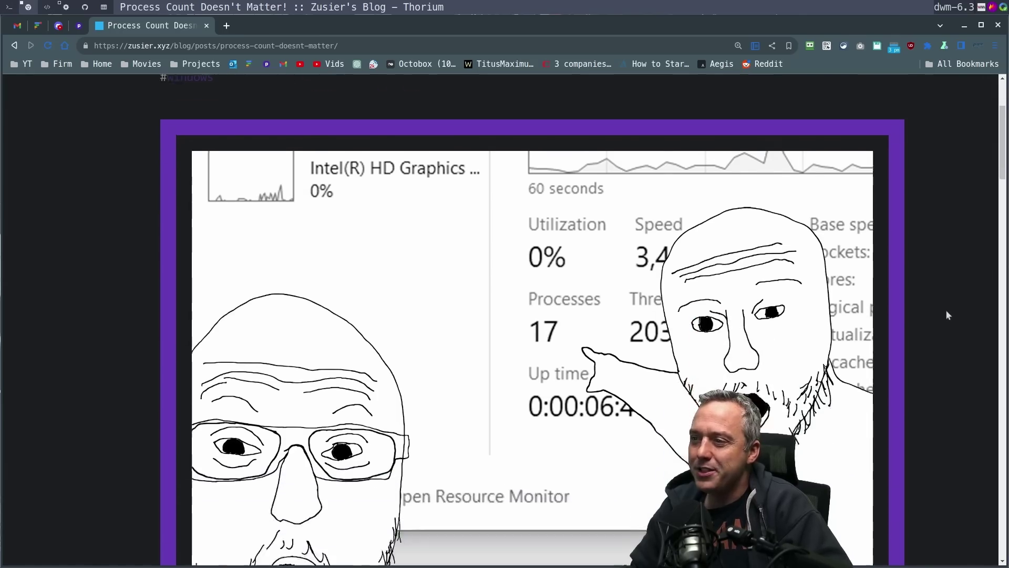
{"action": "scroll", "coordinate": [947, 315], "scroll_direction": "down", "scroll_amount": 10}
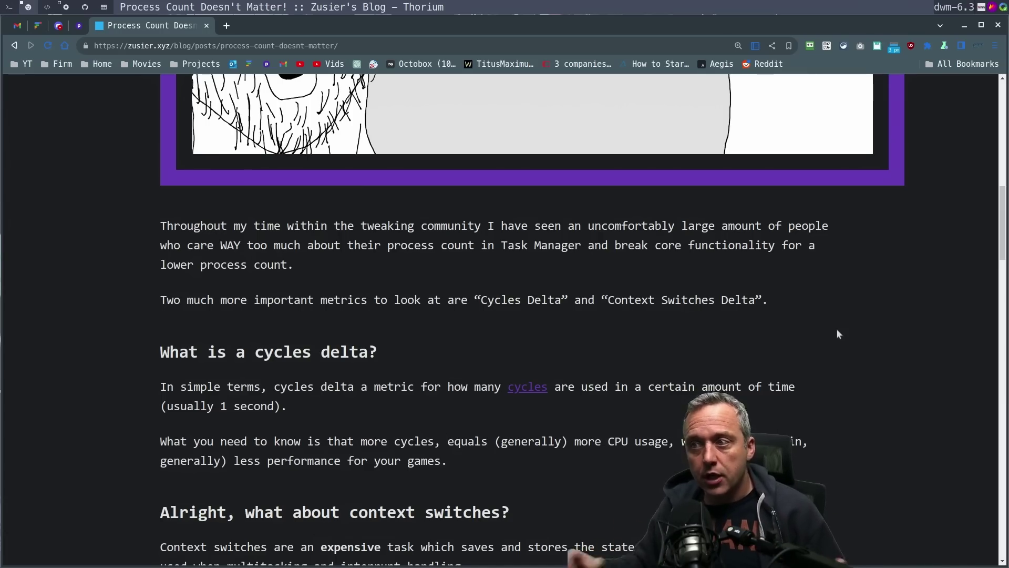
{"action": "scroll", "coordinate": [837, 330], "scroll_direction": "up", "scroll_amount": 5}
Scroll from the meme through the context-switch section to the Process Explorer column screenshots.
{"action": "scroll", "coordinate": [555, 153], "scroll_direction": "up", "scroll_amount": 4}
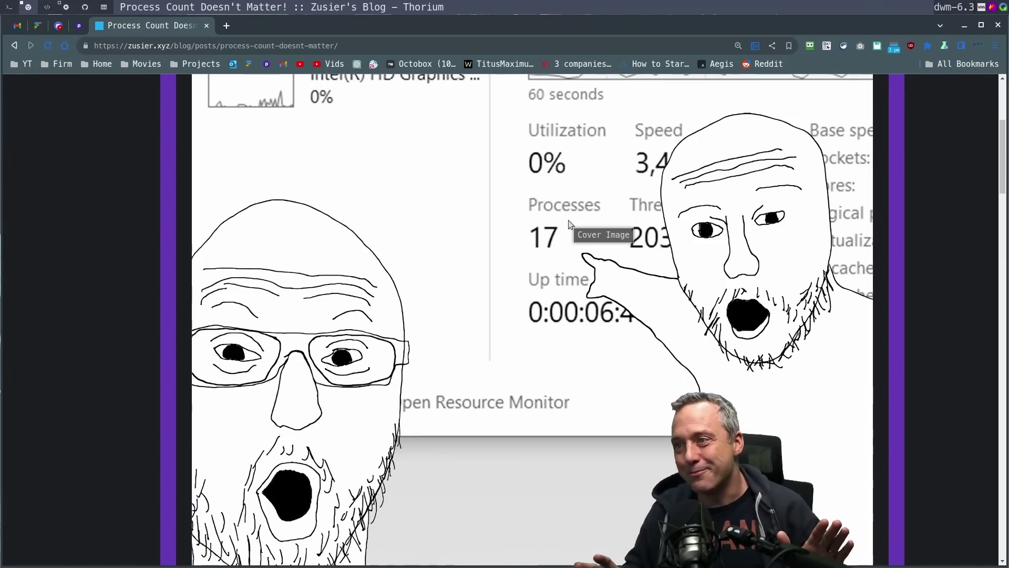
{"action": "scroll", "coordinate": [570, 224], "scroll_direction": "down", "scroll_amount": 7}
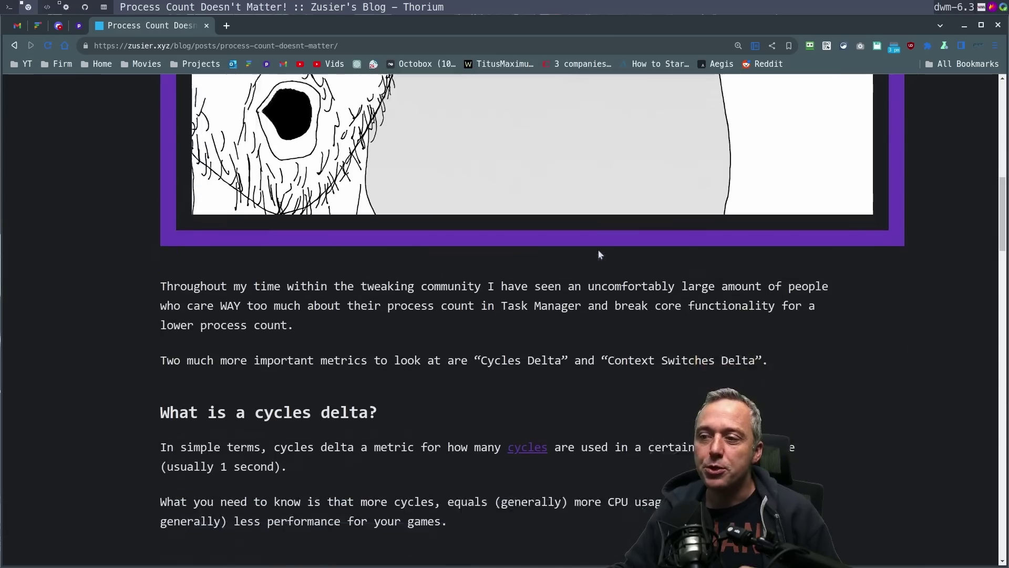
{"action": "scroll", "coordinate": [600, 253], "scroll_direction": "down", "scroll_amount": 1}
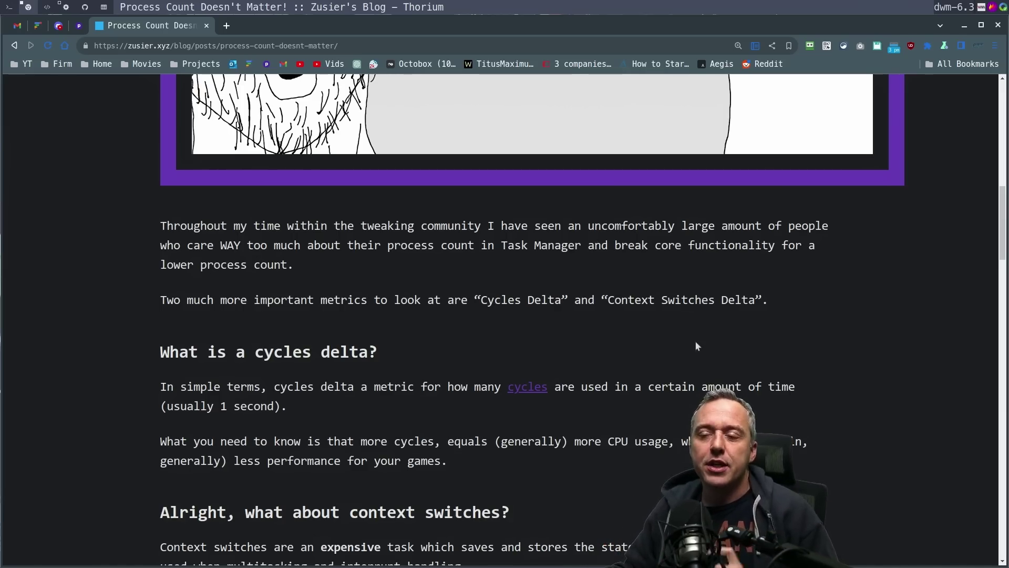
{"action": "scroll", "coordinate": [483, 254], "scroll_direction": "down", "scroll_amount": 4}
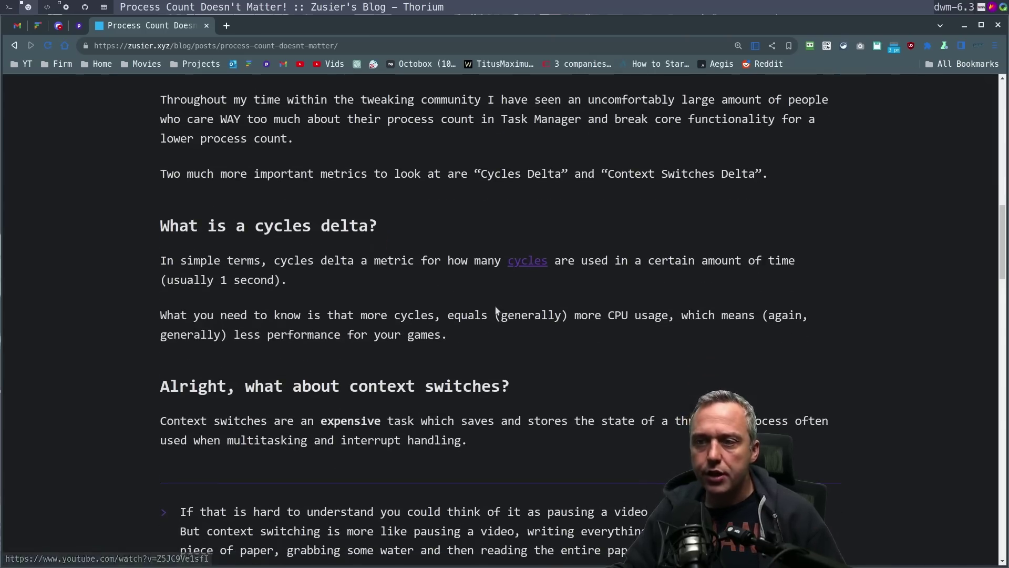
{"action": "scroll", "coordinate": [497, 310], "scroll_direction": "down", "scroll_amount": 4}
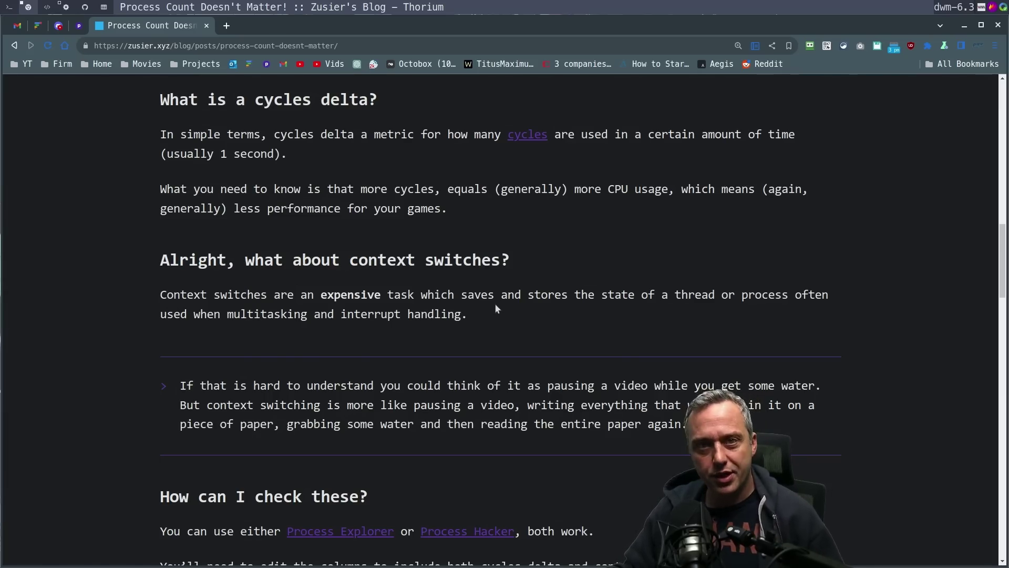
{"action": "scroll", "coordinate": [494, 310], "scroll_direction": "down", "scroll_amount": 1}
{"action": "scroll", "coordinate": [569, 309], "scroll_direction": "down", "scroll_amount": 5}
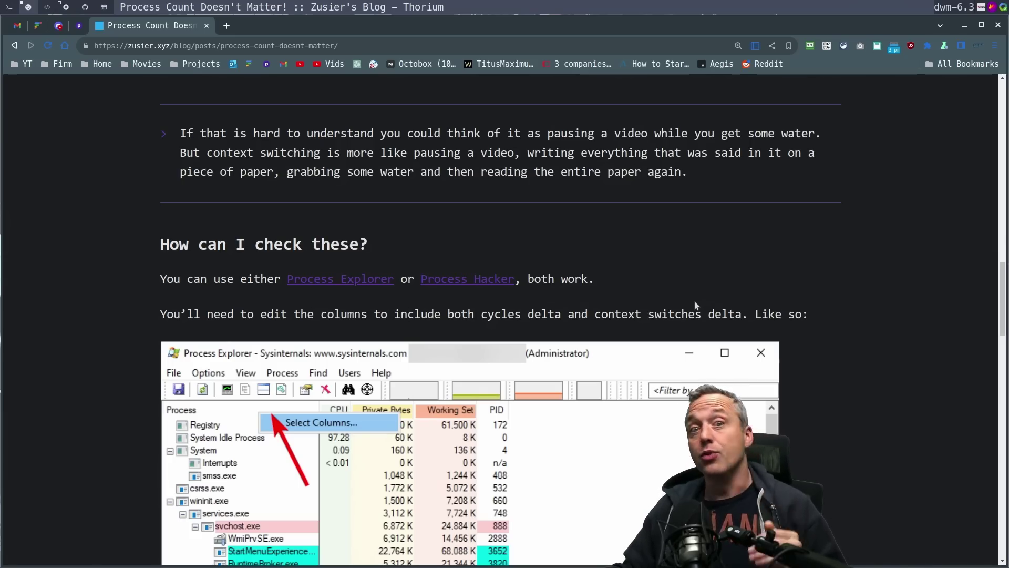
{"action": "scroll", "coordinate": [692, 310], "scroll_direction": "down", "scroll_amount": 3}
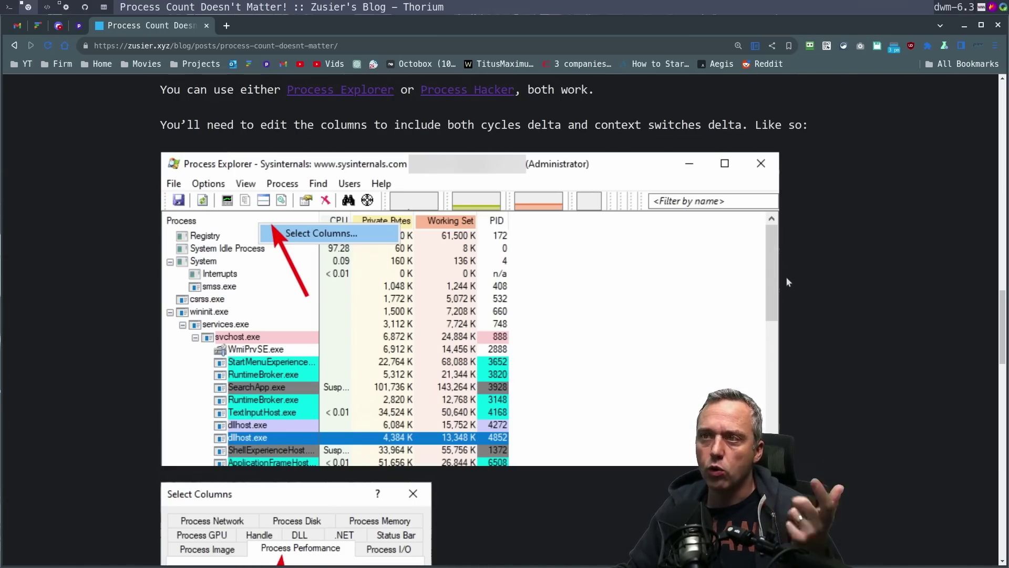
Scroll past the Select Columns screenshot and Discord.exe table to the poc.exe cycle-burning code.
{"action": "scroll", "coordinate": [786, 283], "scroll_direction": "down", "scroll_amount": 3}
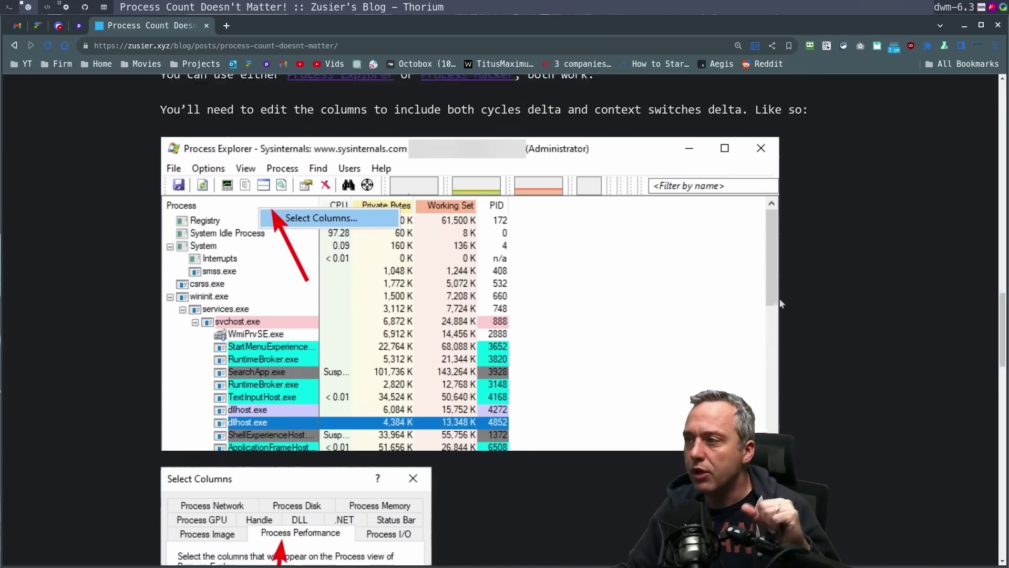
{"action": "scroll", "coordinate": [782, 302], "scroll_direction": "down", "scroll_amount": 5}
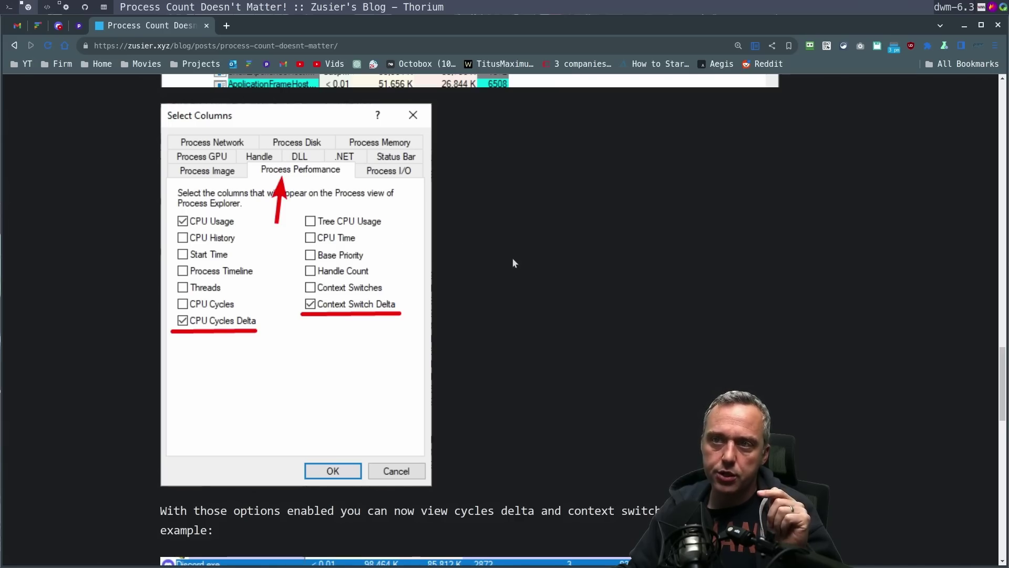
{"action": "scroll", "coordinate": [520, 242], "scroll_direction": "up", "scroll_amount": 6}
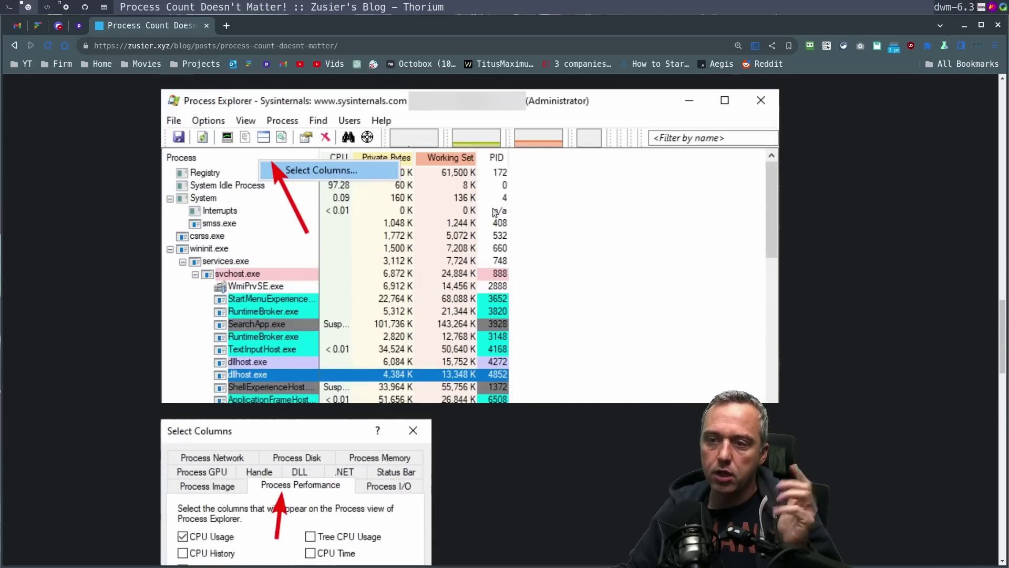
{"action": "scroll", "coordinate": [295, 263], "scroll_direction": "down", "scroll_amount": 2}
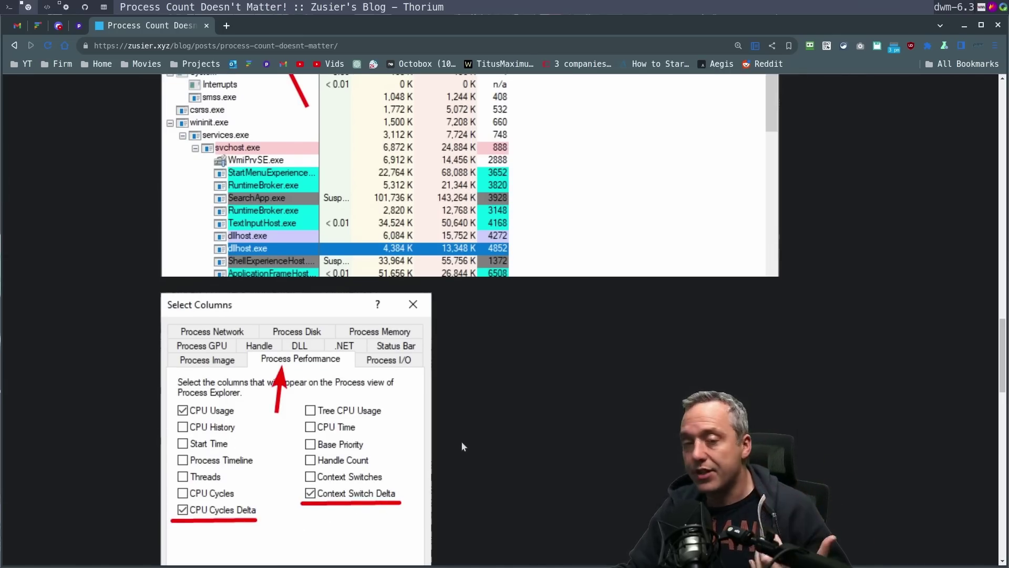
{"action": "scroll", "coordinate": [462, 444], "scroll_direction": "down", "scroll_amount": 6}
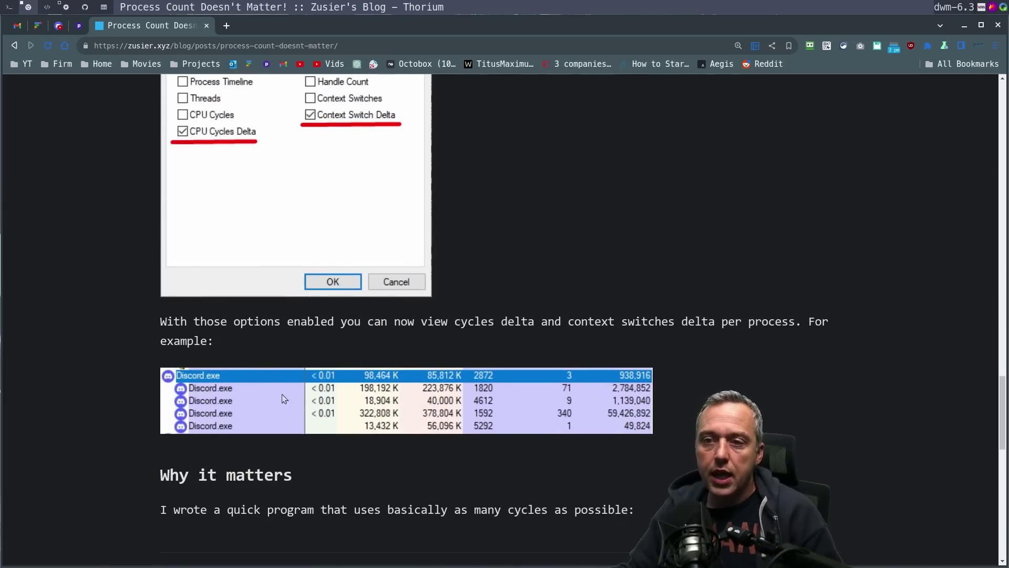
{"action": "scroll", "coordinate": [284, 399], "scroll_direction": "down", "scroll_amount": 1}
{"action": "scroll", "coordinate": [283, 398], "scroll_direction": "down", "scroll_amount": 2}
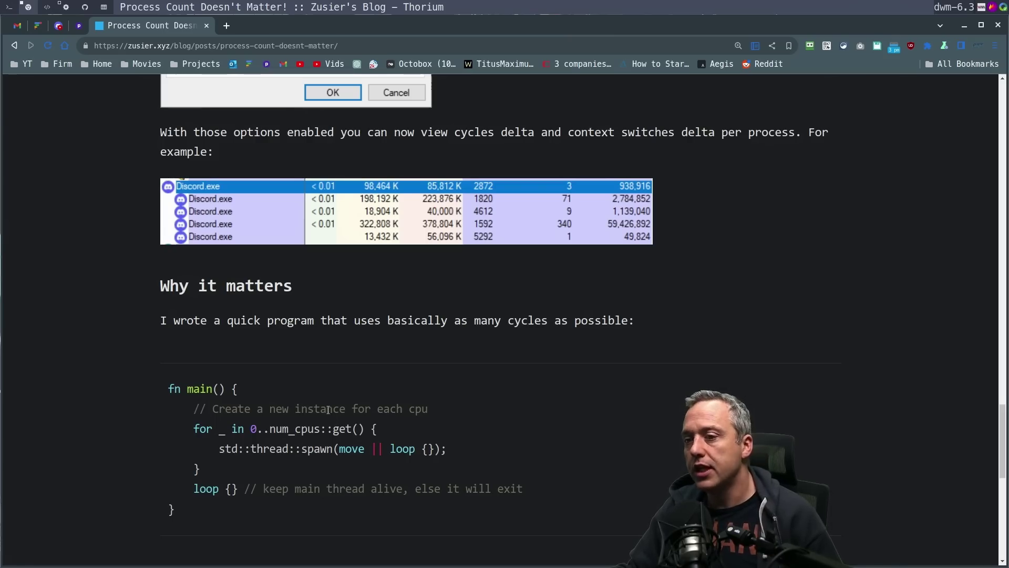
{"action": "scroll", "coordinate": [414, 424], "scroll_direction": "down", "scroll_amount": 7}
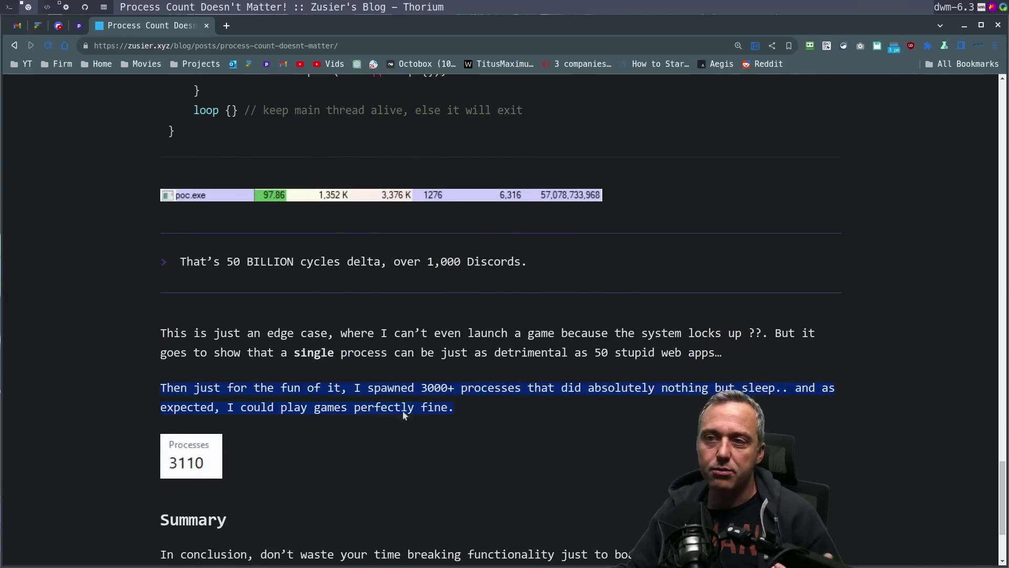
Highlight the 'Then just for the fun of it' paragraph on 3000+ sleeping processes, then read down to Summary.
{"action": "triple_click", "coordinate": [362, 378]}
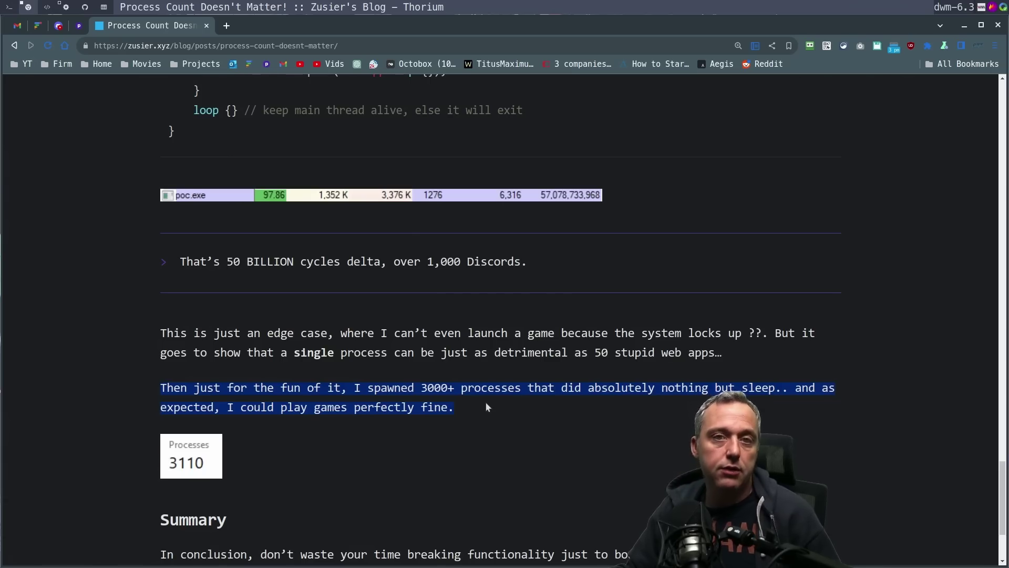
{"action": "scroll", "coordinate": [487, 405], "scroll_direction": "down", "scroll_amount": 1}
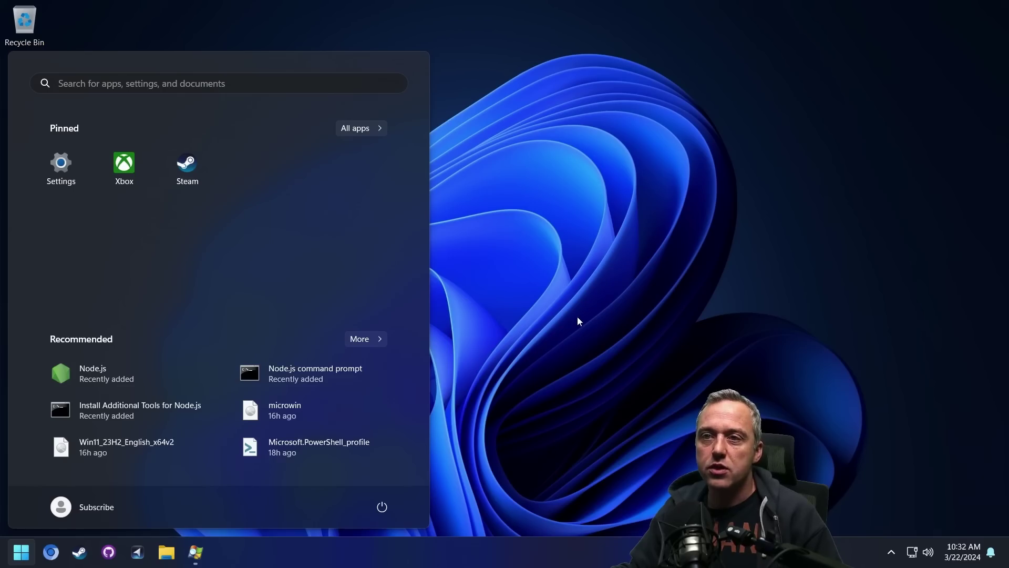
Bring Process Explorer forward, collapse the System node and expand wininit.exe to show its child processes.
{"action": "left_click", "coordinate": [577, 320]}
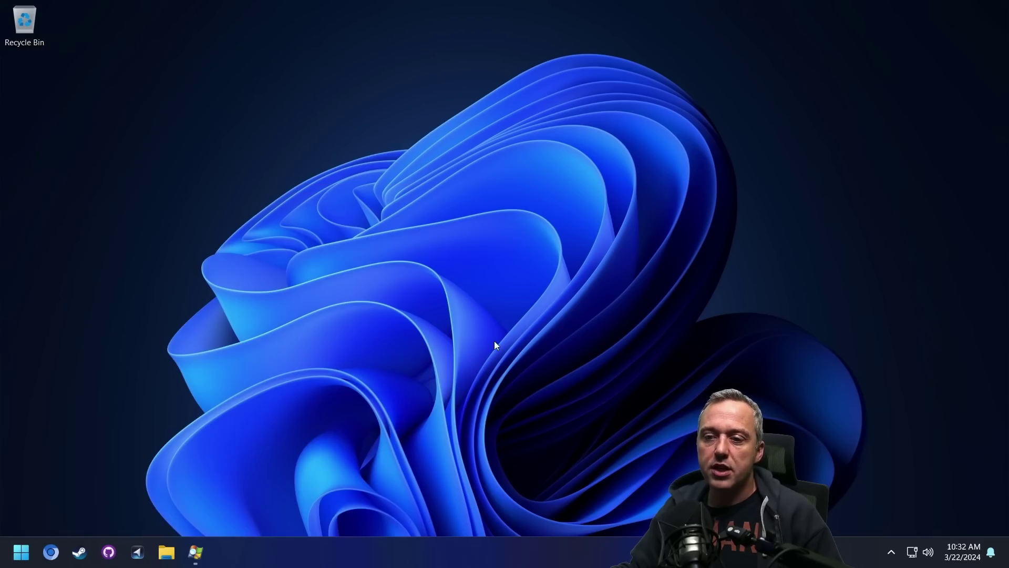
{"action": "left_click", "coordinate": [196, 552]}
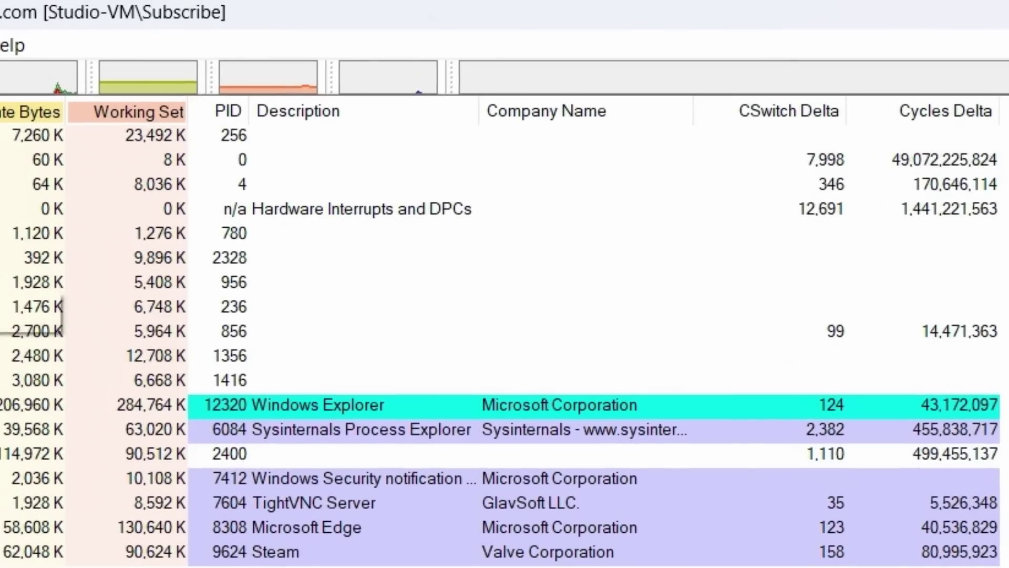
{"action": "left_click", "coordinate": [16, 185]}
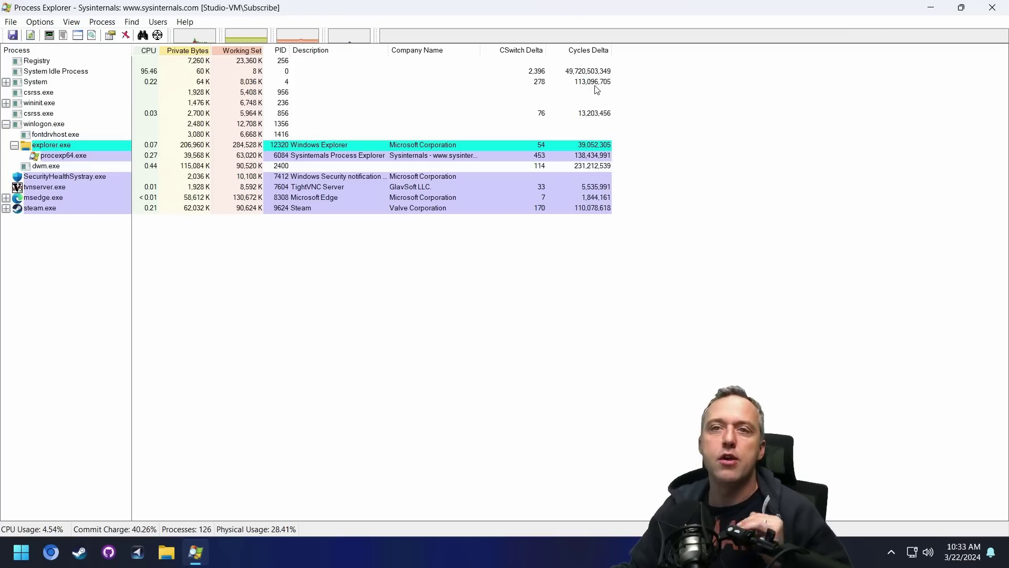
{"action": "left_click", "coordinate": [6, 104]}
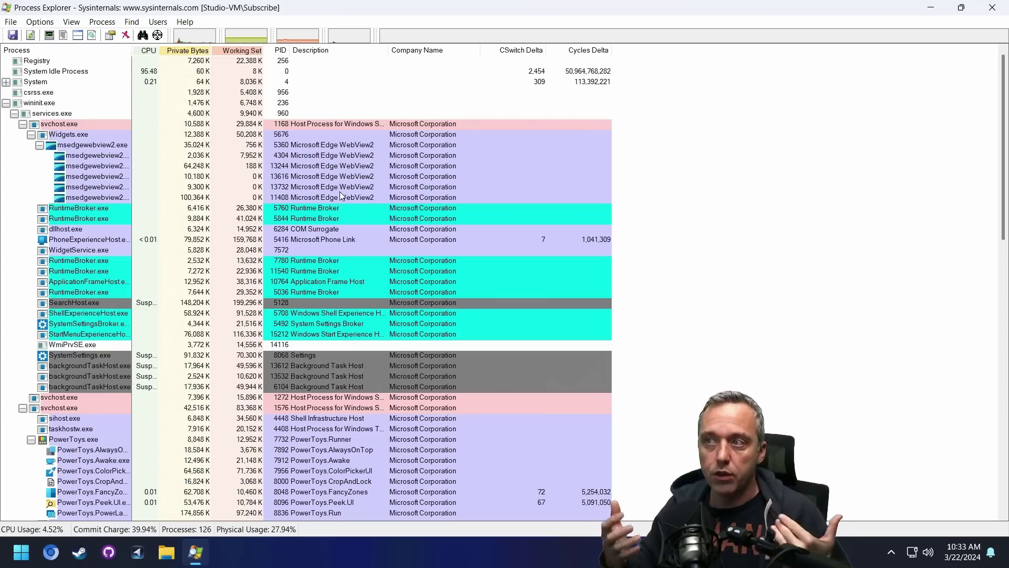
Launch the Services console by running services.msc.
{"action": "right_click", "coordinate": [9, 564]}
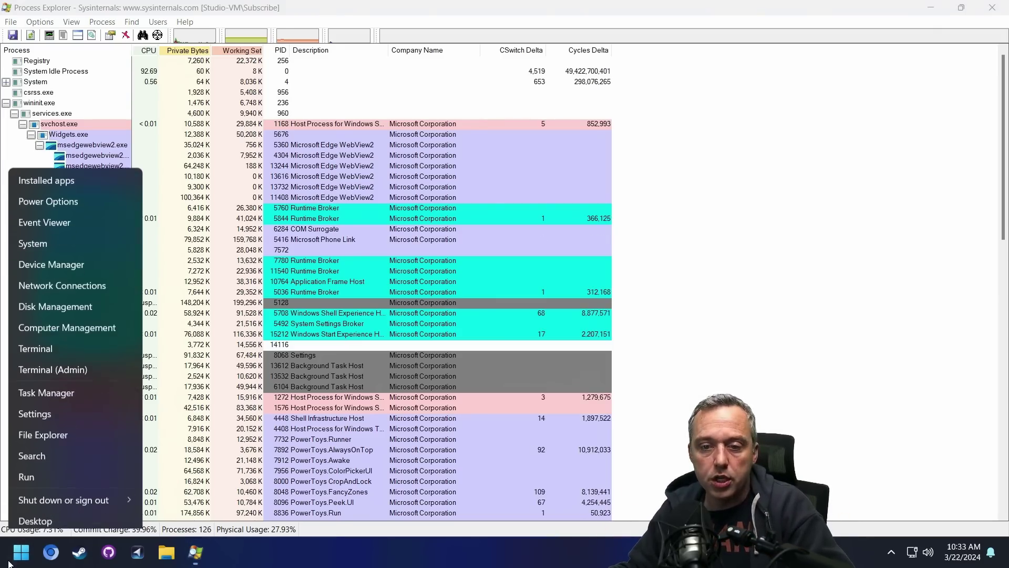
{"action": "left_click", "coordinate": [45, 478]}
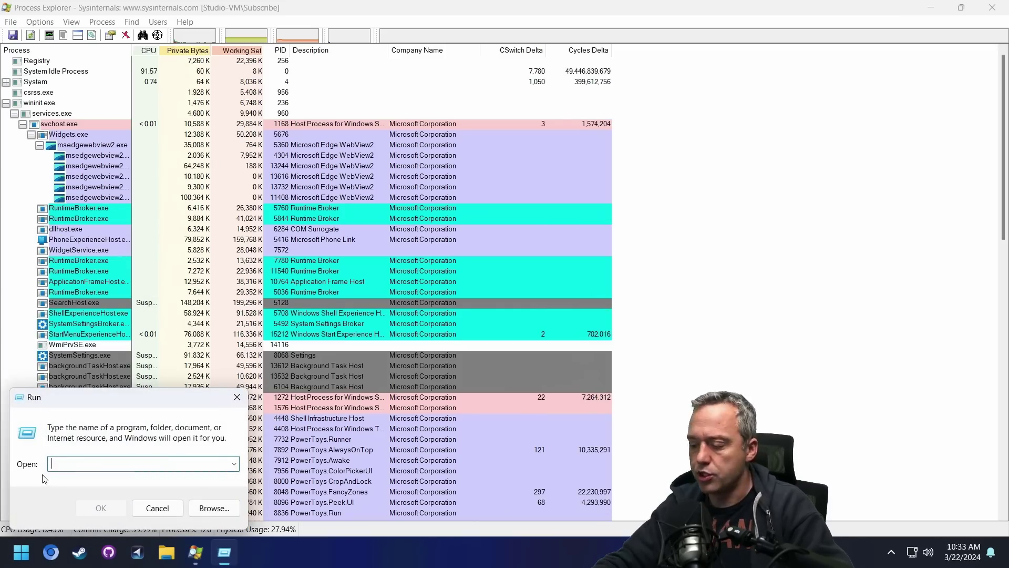
{"action": "type", "text": "services"}
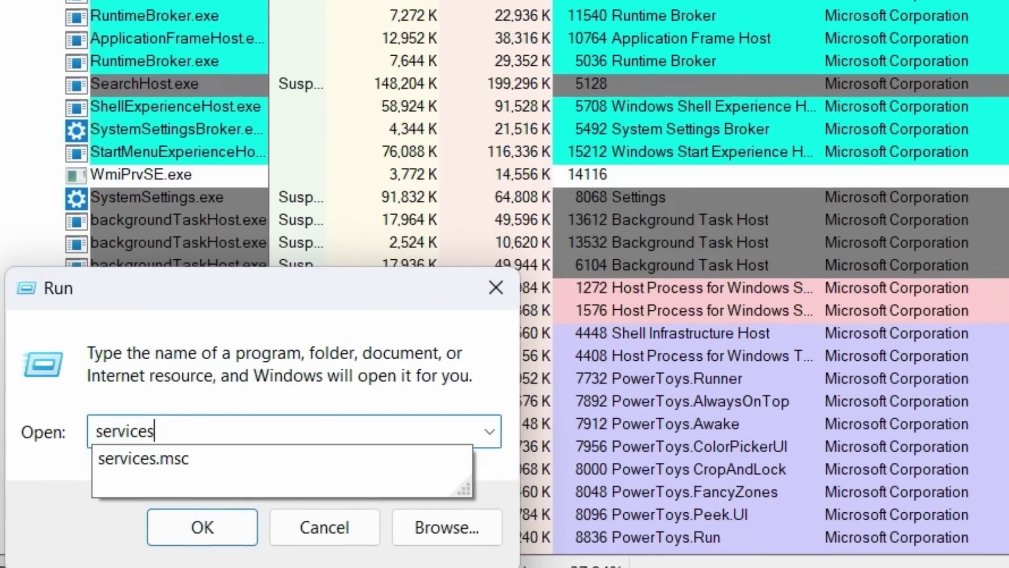
{"action": "type", "text": ".msc"}
{"action": "key", "text": "Return"}
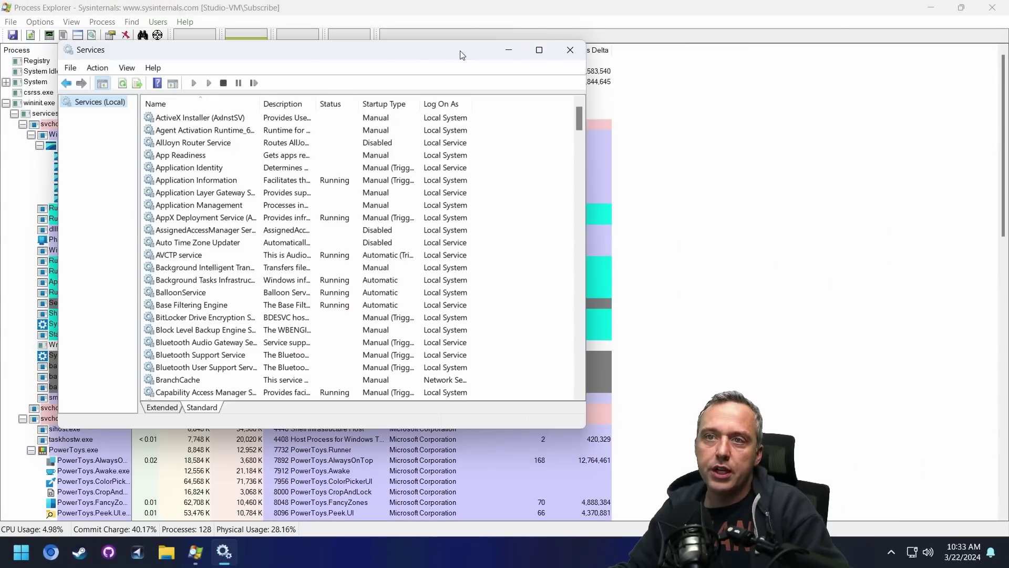
Move Services beside Process Explorer, sort by startup type and open the Text Input Management Service's context menu.
{"action": "left_click_drag", "start_coordinate": [462, 54], "coordinate": [674, 47]}
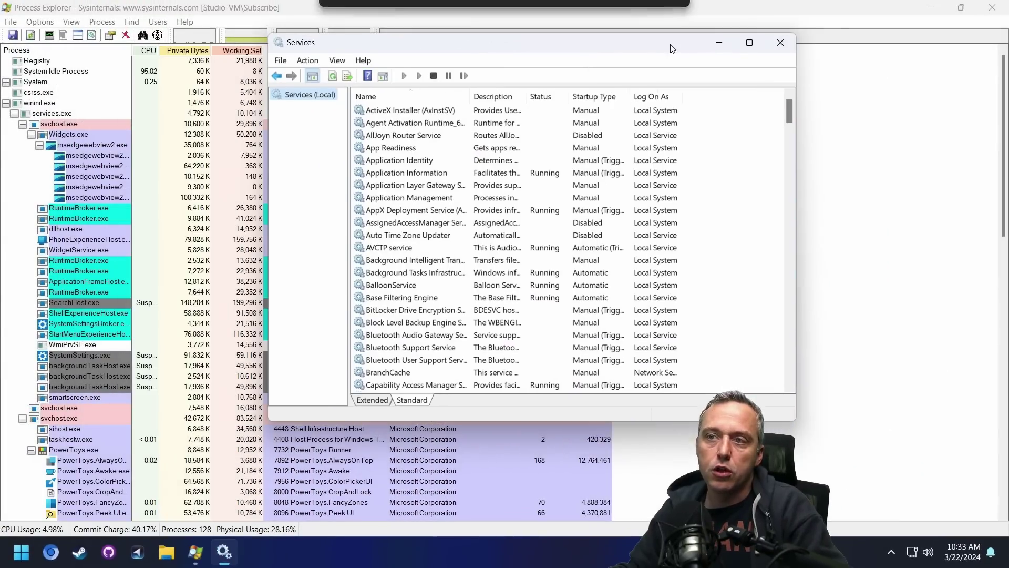
{"action": "left_click", "coordinate": [597, 98]}
{"action": "scroll", "coordinate": [552, 155], "scroll_direction": "down", "scroll_amount": 10}
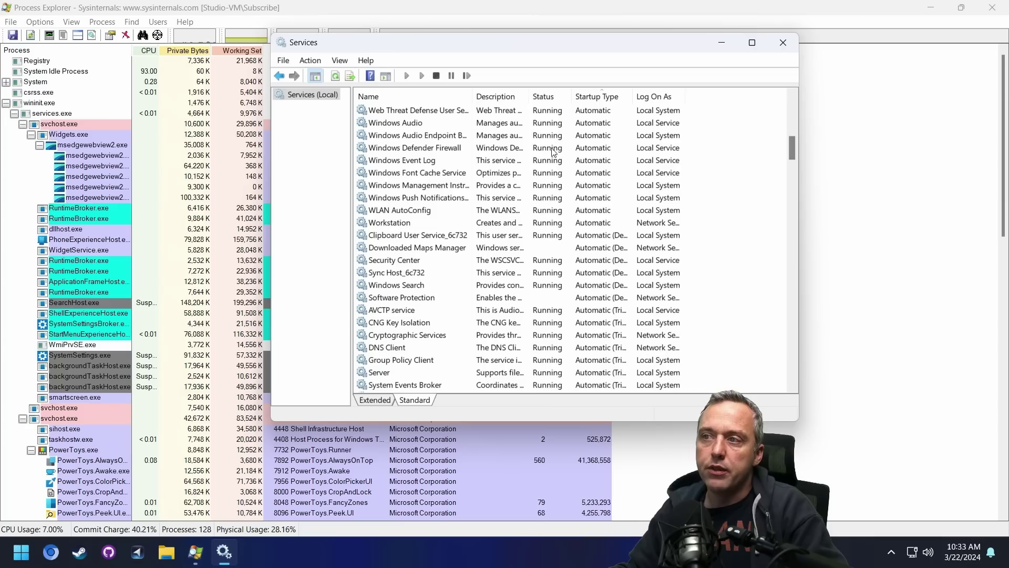
{"action": "scroll", "coordinate": [526, 173], "scroll_direction": "down", "scroll_amount": 4}
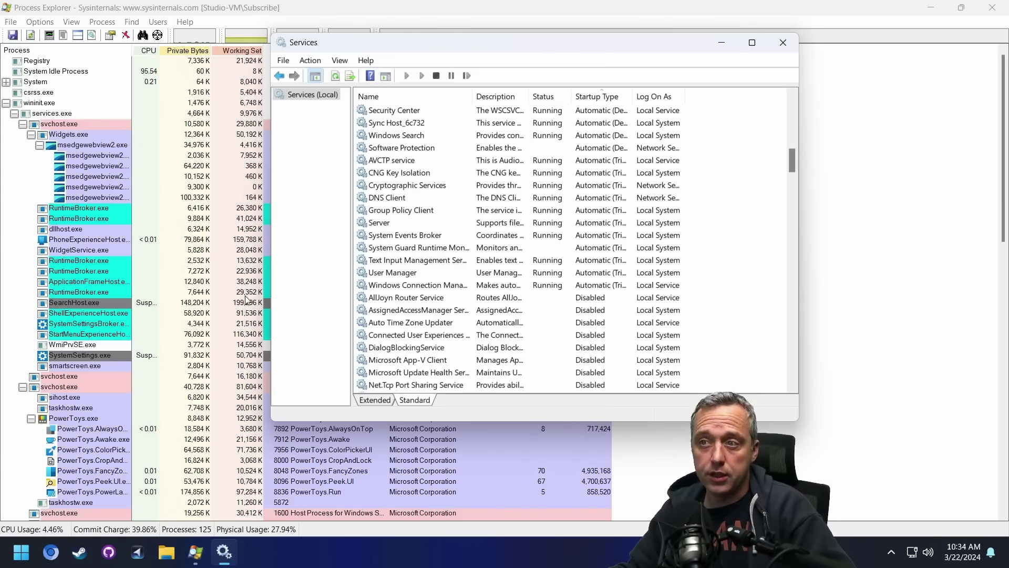
{"action": "right_click", "coordinate": [446, 263]}
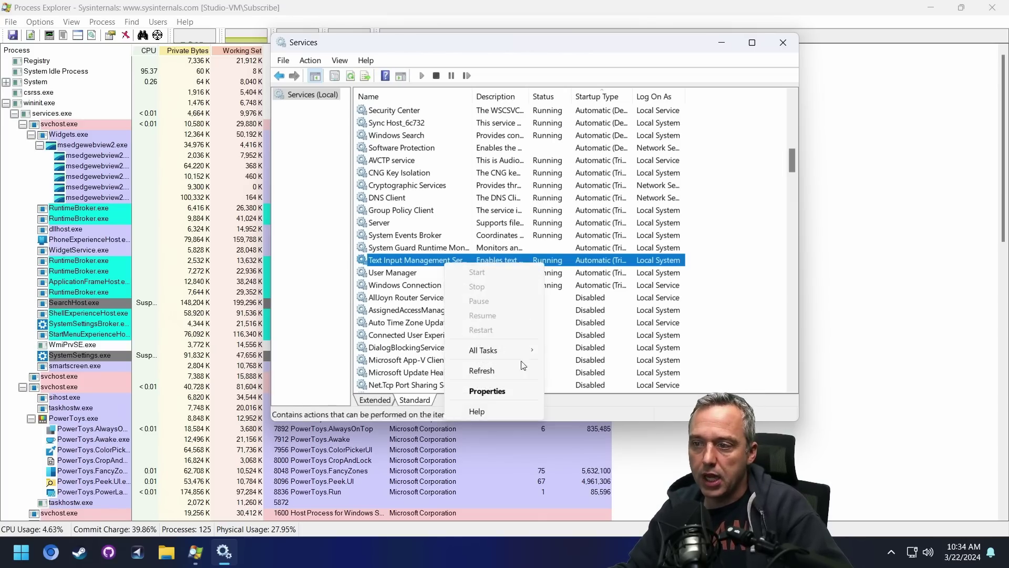
Open Text Input Management Service properties and select '-k LocalSystemNetworkRestricted -p' in its executable path.
{"action": "left_click", "coordinate": [506, 390]}
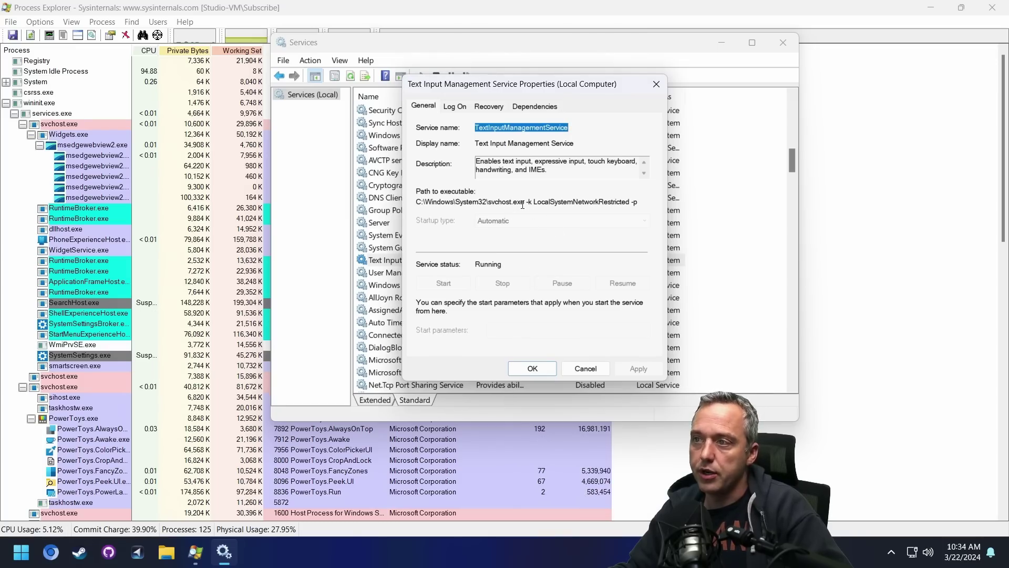
{"action": "left_click_drag", "start_coordinate": [542, 203], "coordinate": [642, 205]}
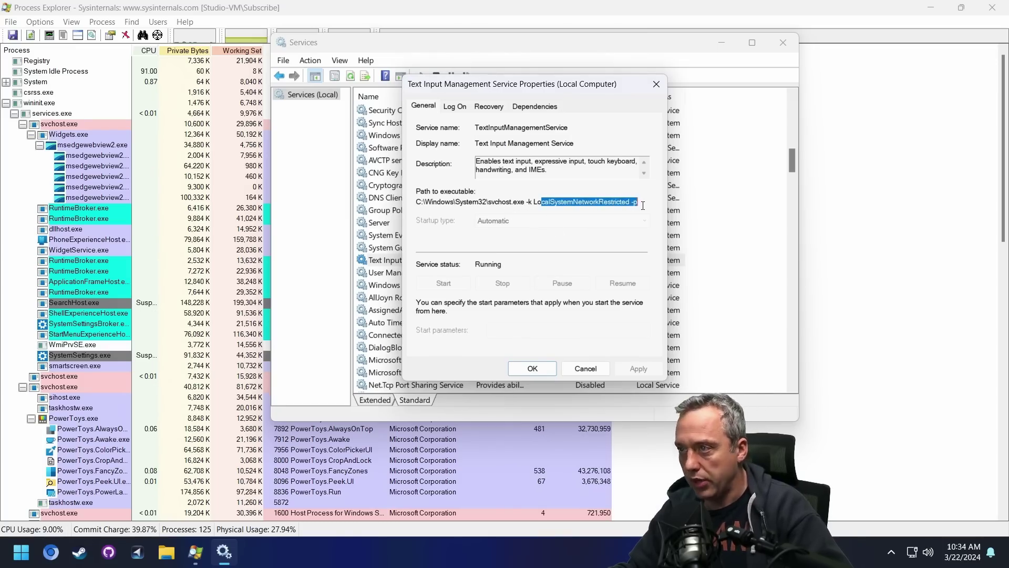
Close the properties dialog and select Diagnostic System Host among the manual-start services.
{"action": "key", "text": "Escape"}
{"action": "scroll", "coordinate": [457, 227], "scroll_direction": "down", "scroll_amount": 7}
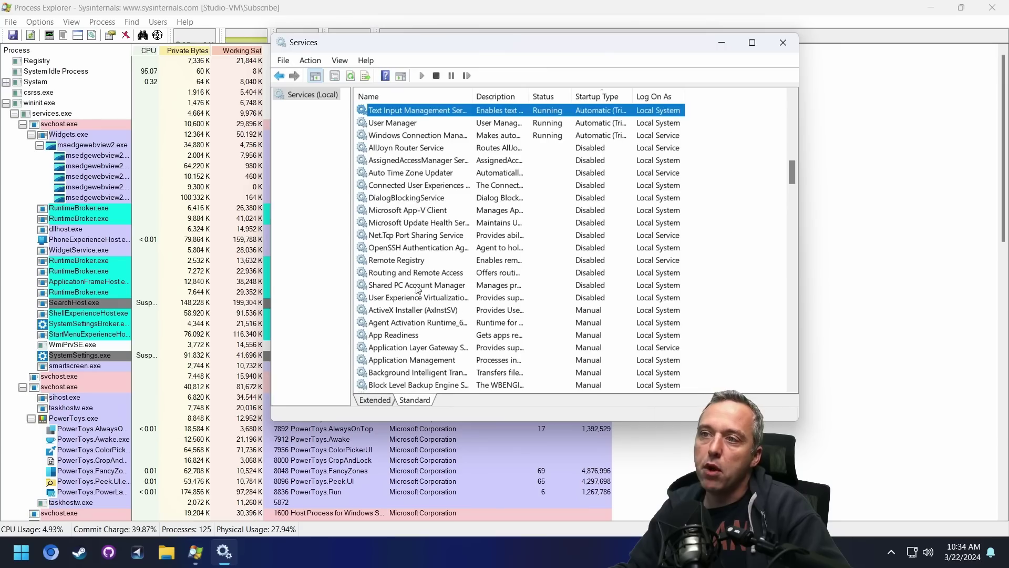
{"action": "scroll", "coordinate": [457, 295], "scroll_direction": "down", "scroll_amount": 3}
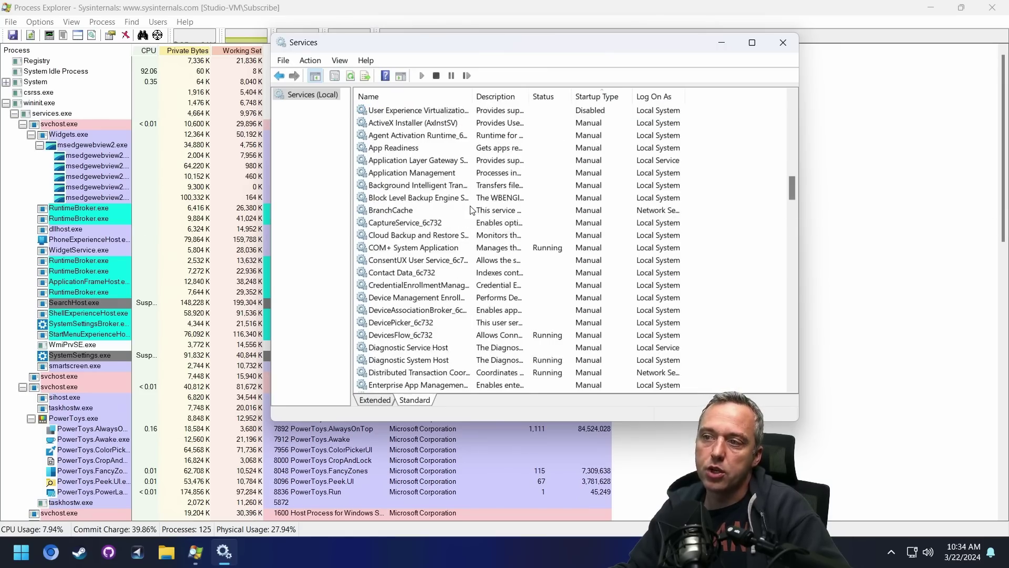
{"action": "scroll", "coordinate": [468, 190], "scroll_direction": "down", "scroll_amount": 2}
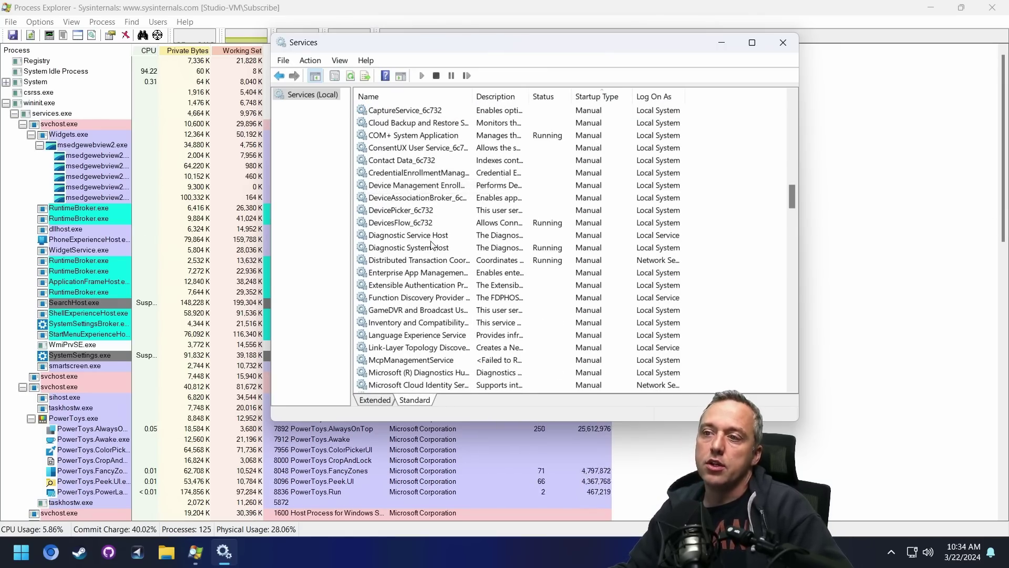
{"action": "left_click", "coordinate": [422, 248]}
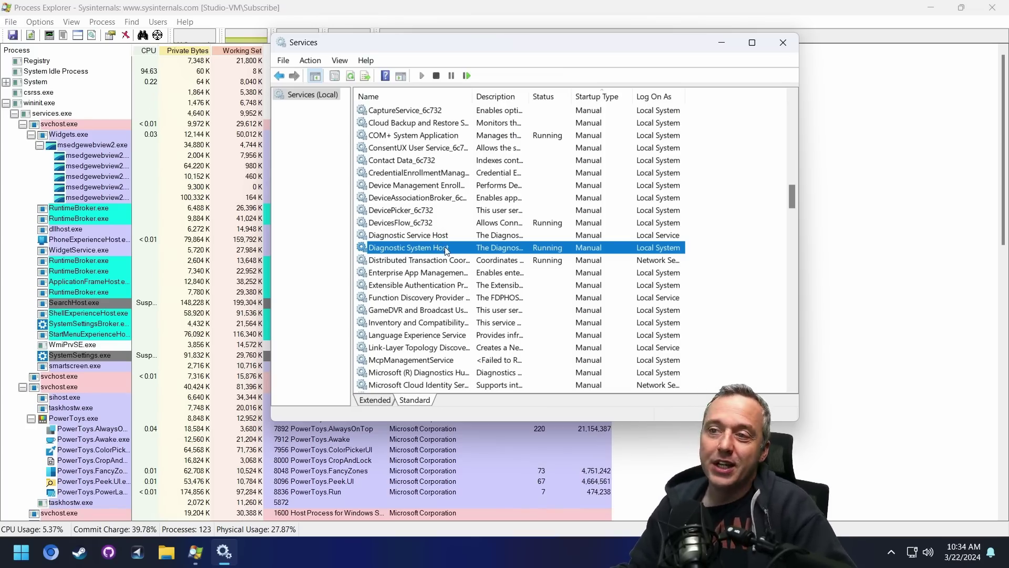
{"action": "scroll", "coordinate": [446, 251], "scroll_direction": "down", "scroll_amount": 2}
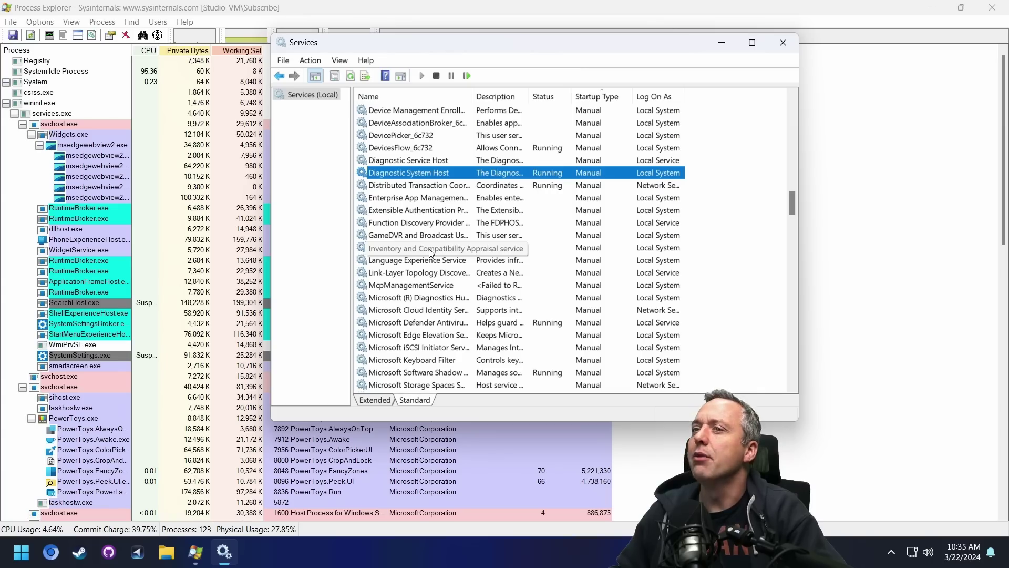
{"action": "scroll", "coordinate": [445, 287], "scroll_direction": "down", "scroll_amount": 3}
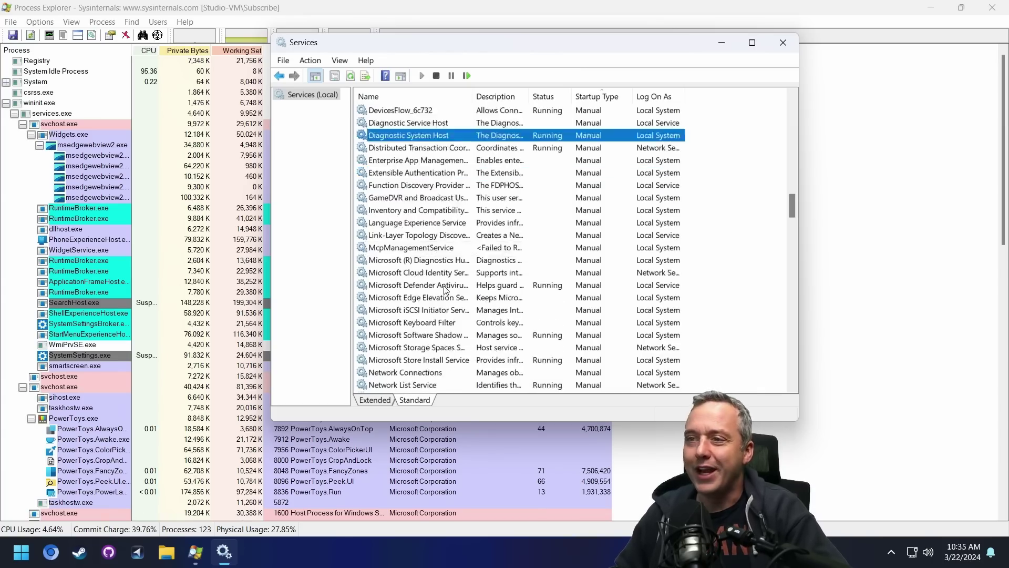
{"action": "scroll", "coordinate": [444, 285], "scroll_direction": "down", "scroll_amount": 7}
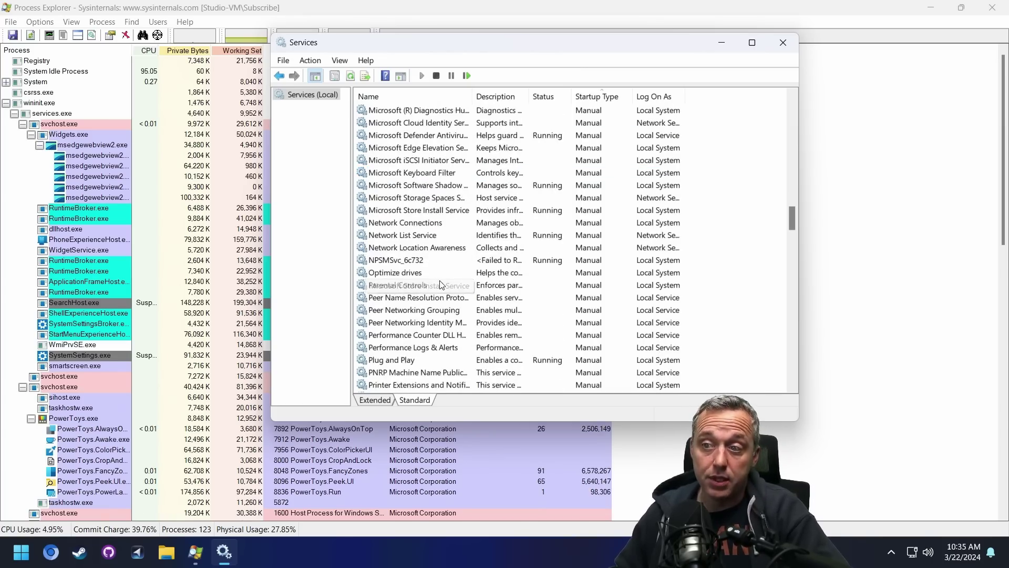
{"action": "scroll", "coordinate": [440, 285], "scroll_direction": "down", "scroll_amount": 3}
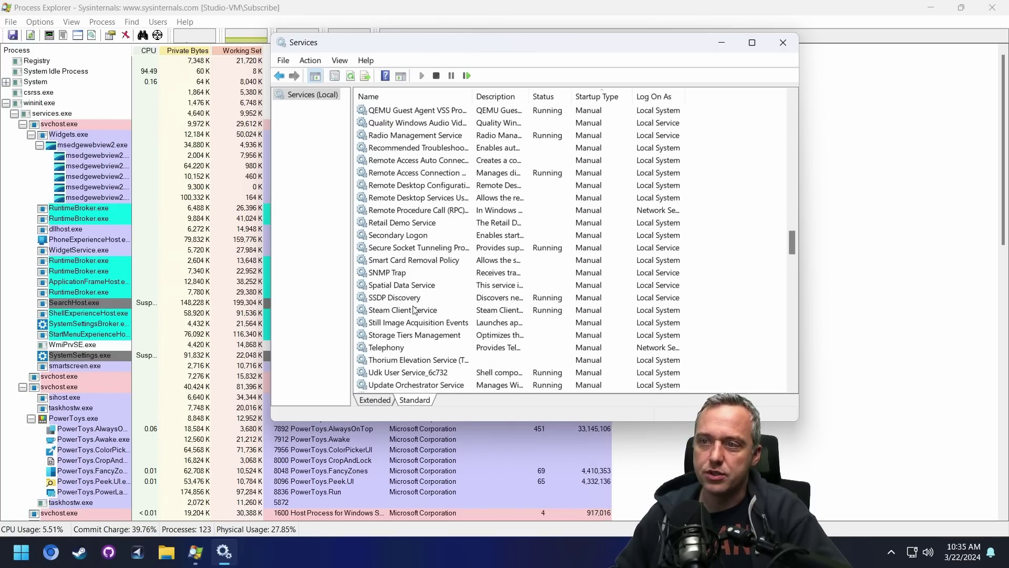
{"action": "scroll", "coordinate": [409, 314], "scroll_direction": "down", "scroll_amount": 13}
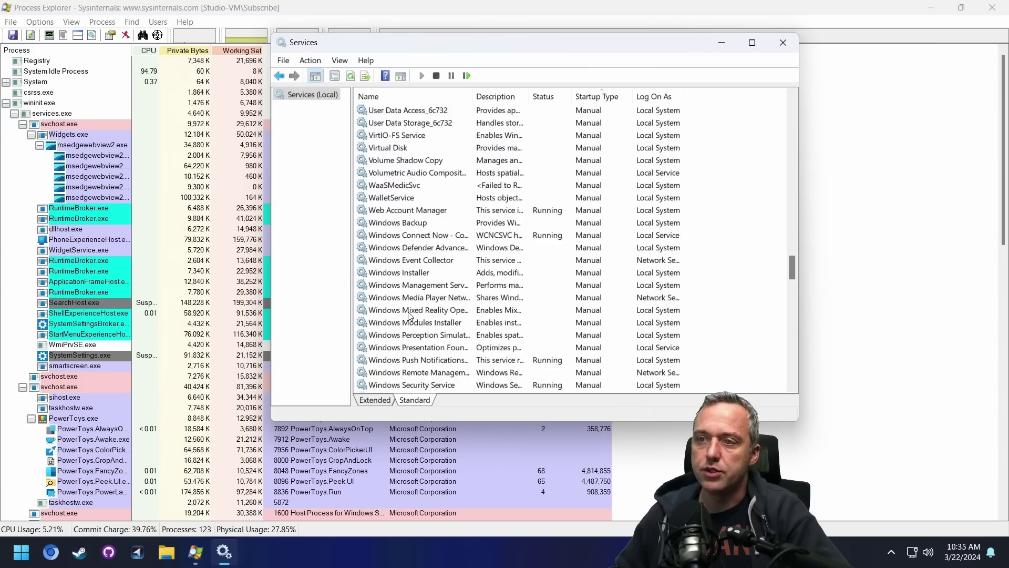
{"action": "scroll", "coordinate": [409, 314], "scroll_direction": "down", "scroll_amount": 4}
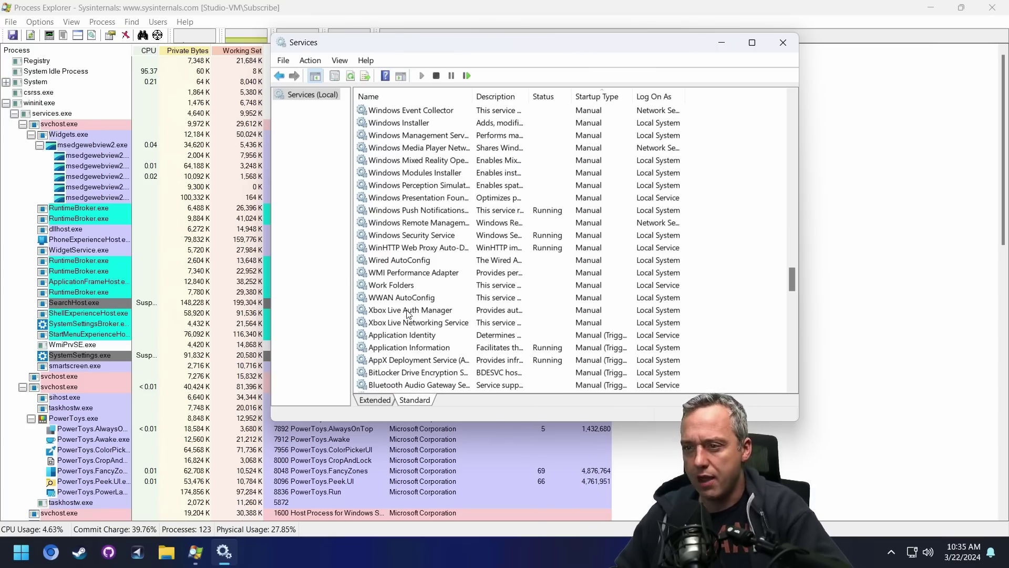
{"action": "scroll", "coordinate": [407, 314], "scroll_direction": "down", "scroll_amount": 3}
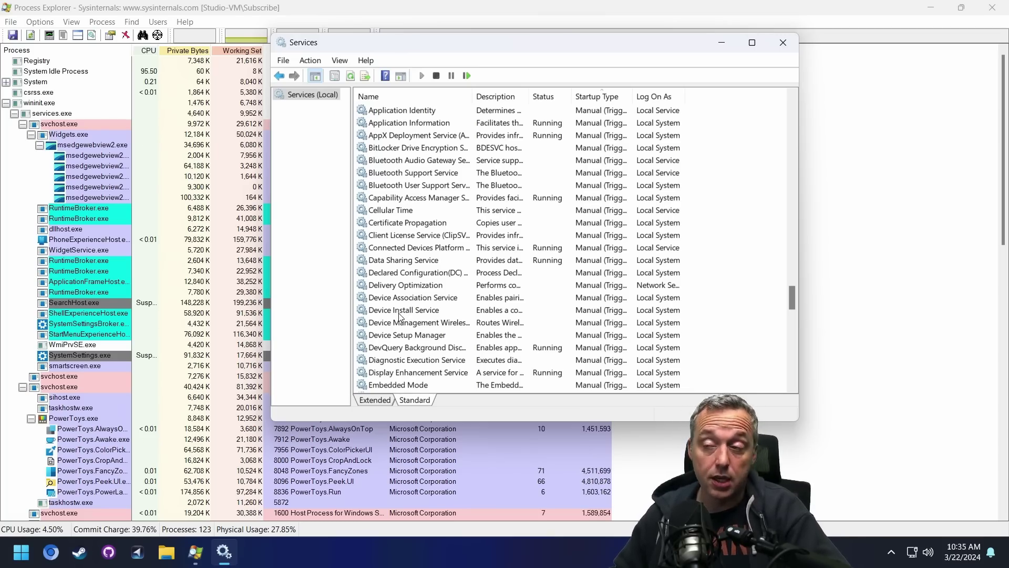
{"action": "scroll", "coordinate": [402, 313], "scroll_direction": "down", "scroll_amount": 10}
{"action": "scroll", "coordinate": [399, 313], "scroll_direction": "down", "scroll_amount": 20}
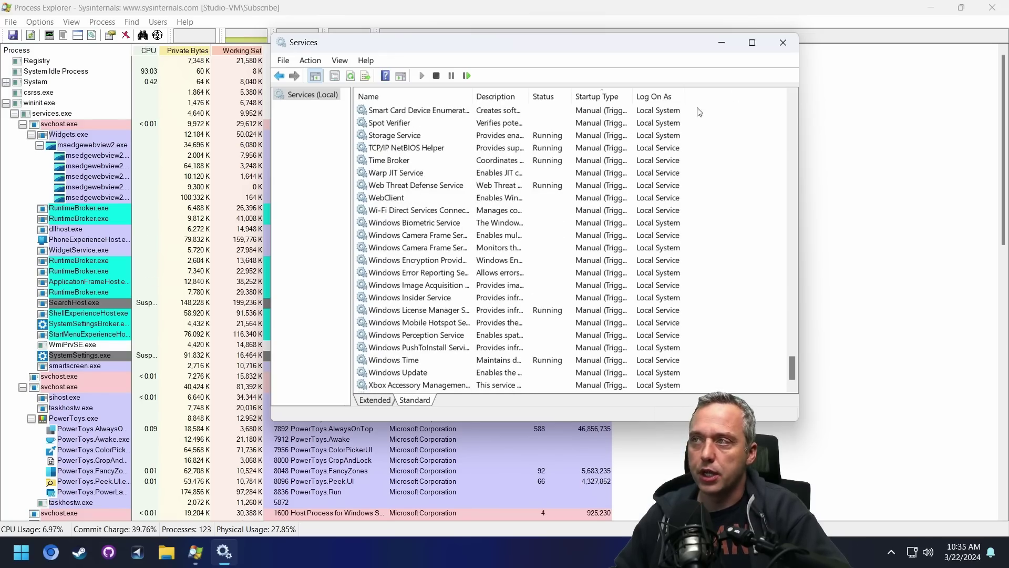
{"action": "left_click", "coordinate": [783, 42]}
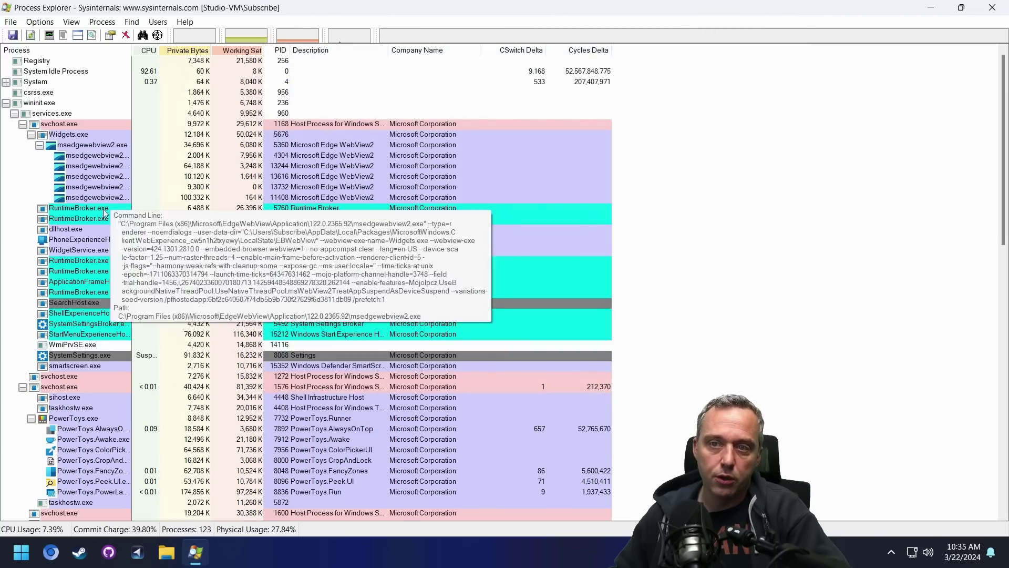
Select PhoneExperienceHost.exe, PowerToys.Awake and PowerToys.AlwaysOnTop to compare their CSwitch and Cycles Delta values.
{"action": "left_click", "coordinate": [96, 241]}
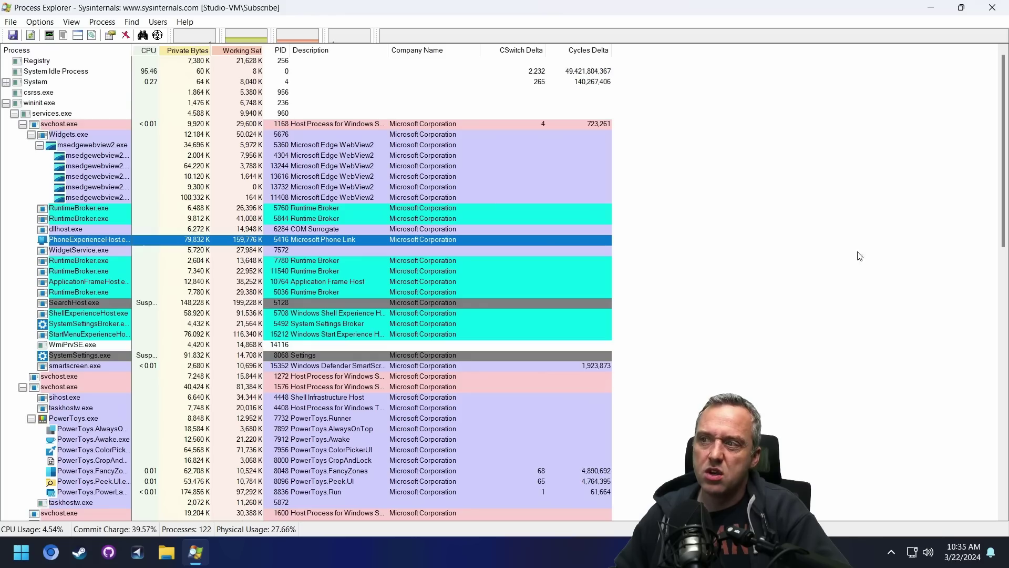
{"action": "mouse_move", "coordinate": [129, 200]}
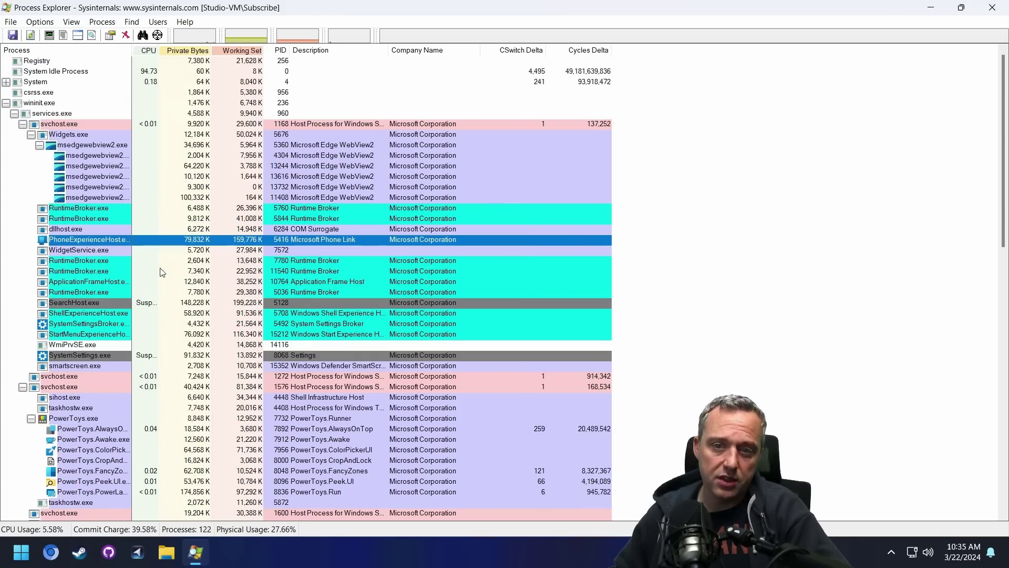
{"action": "scroll", "coordinate": [146, 329], "scroll_direction": "down", "scroll_amount": 1}
{"action": "scroll", "coordinate": [147, 329], "scroll_direction": "down", "scroll_amount": 2}
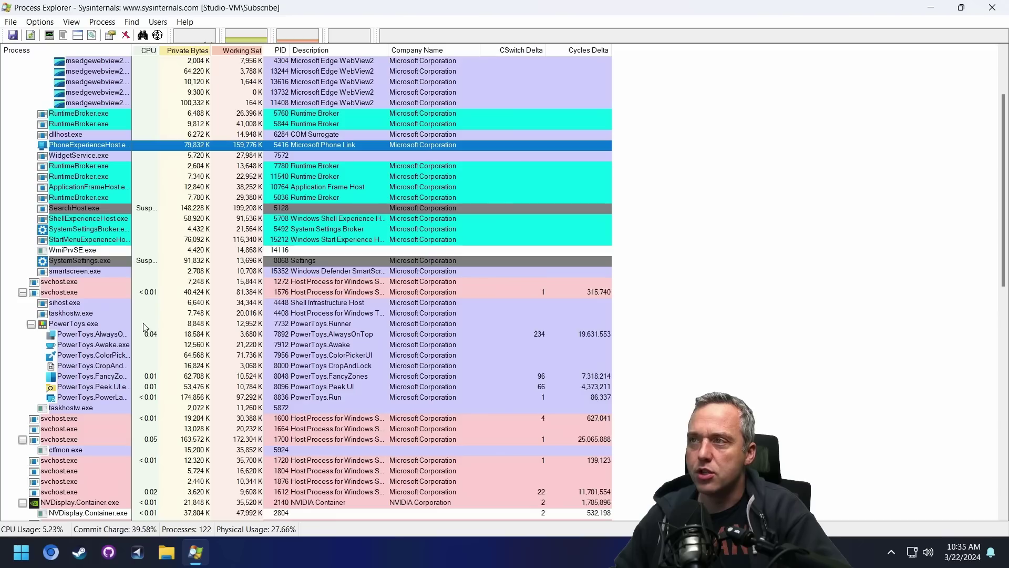
{"action": "left_click", "coordinate": [530, 341]}
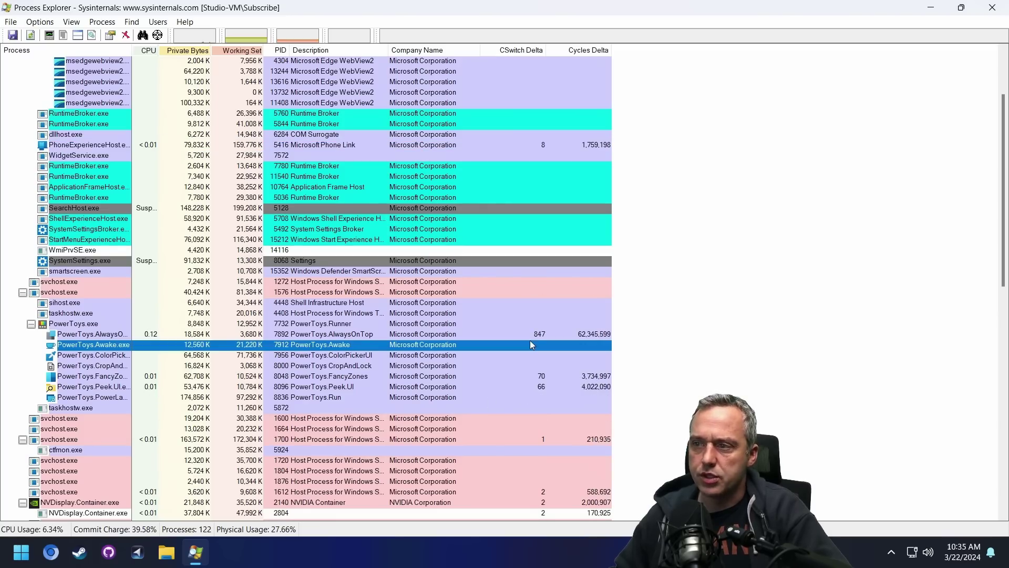
{"action": "left_click", "coordinate": [532, 334]}
{"action": "mouse_move", "coordinate": [125, 325]}
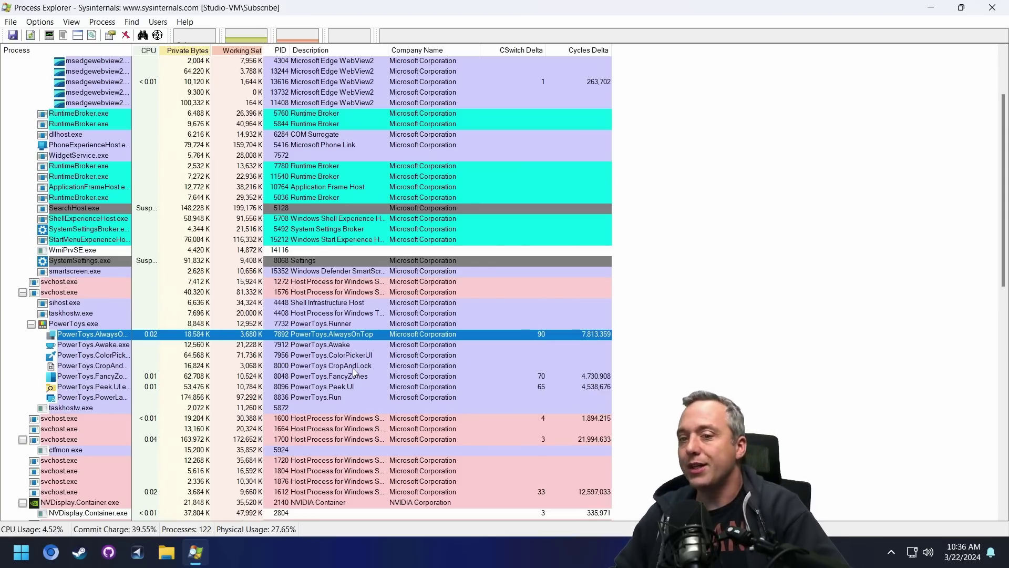
{"action": "scroll", "coordinate": [350, 370], "scroll_direction": "down", "scroll_amount": 7}
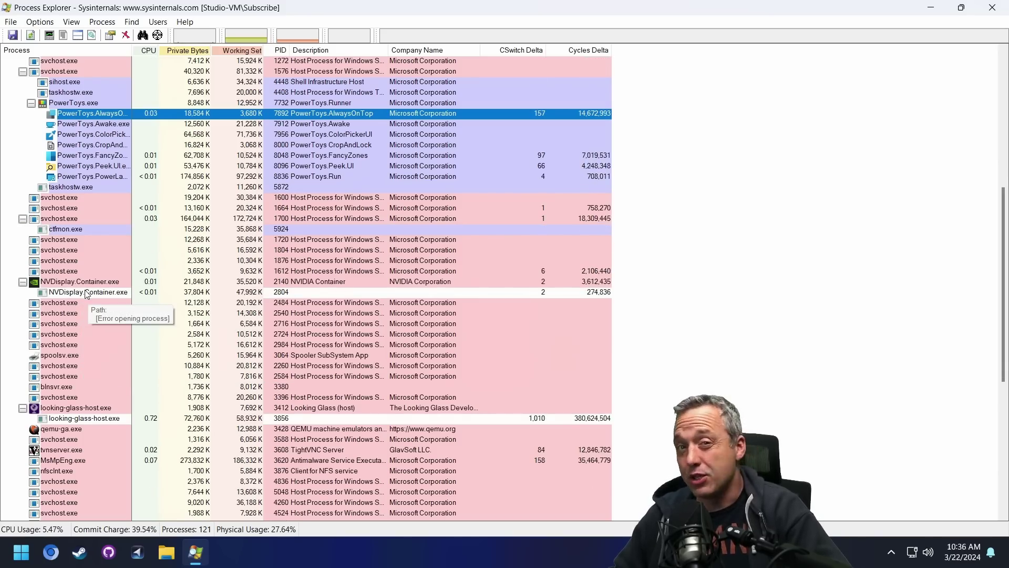
Select the child looking-glass-host.exe process with the largest deltas, then bring up the Start menu.
{"action": "mouse_move", "coordinate": [93, 290]}
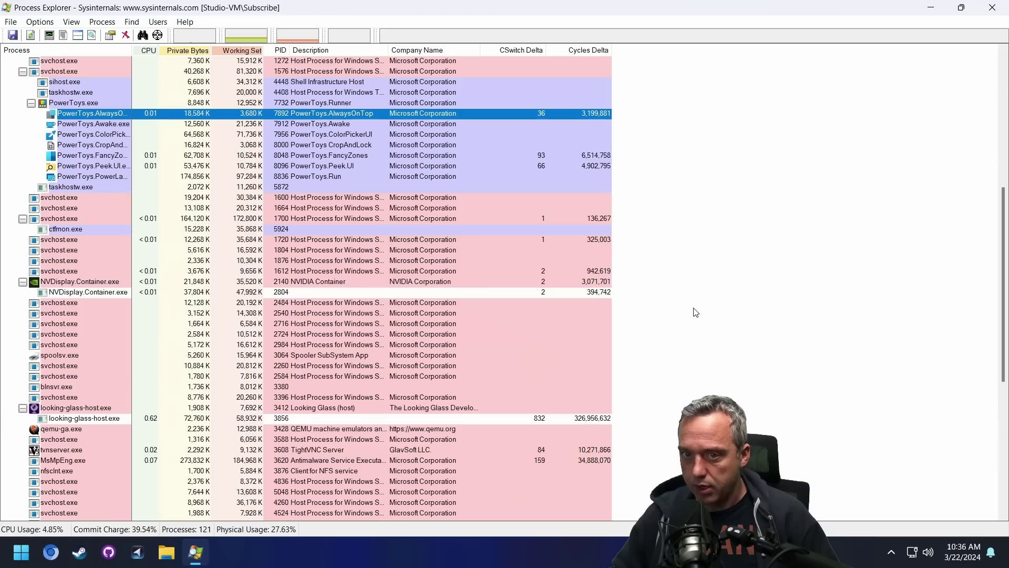
{"action": "scroll", "coordinate": [182, 382], "scroll_direction": "down", "scroll_amount": 2}
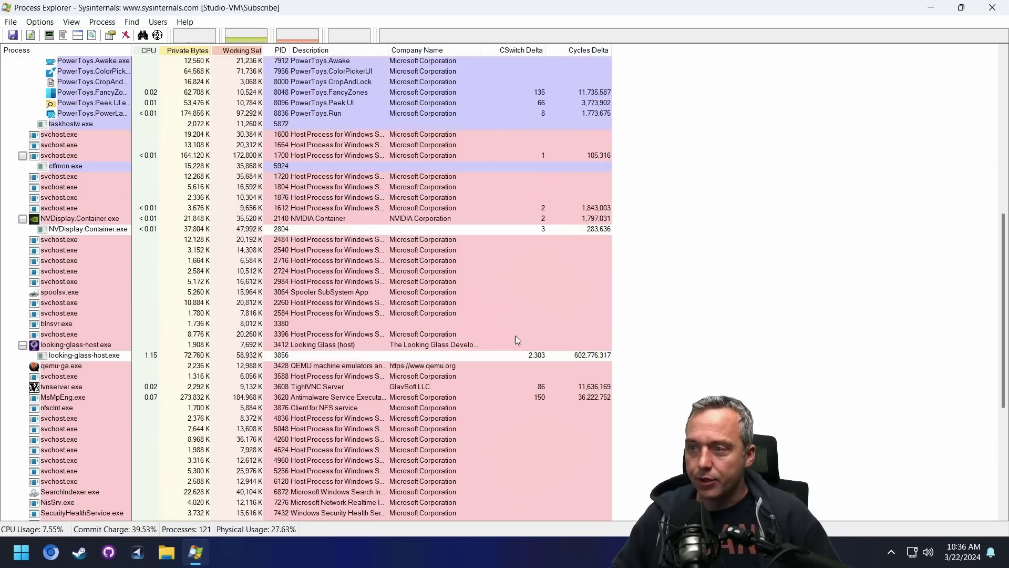
{"action": "left_click", "coordinate": [531, 355]}
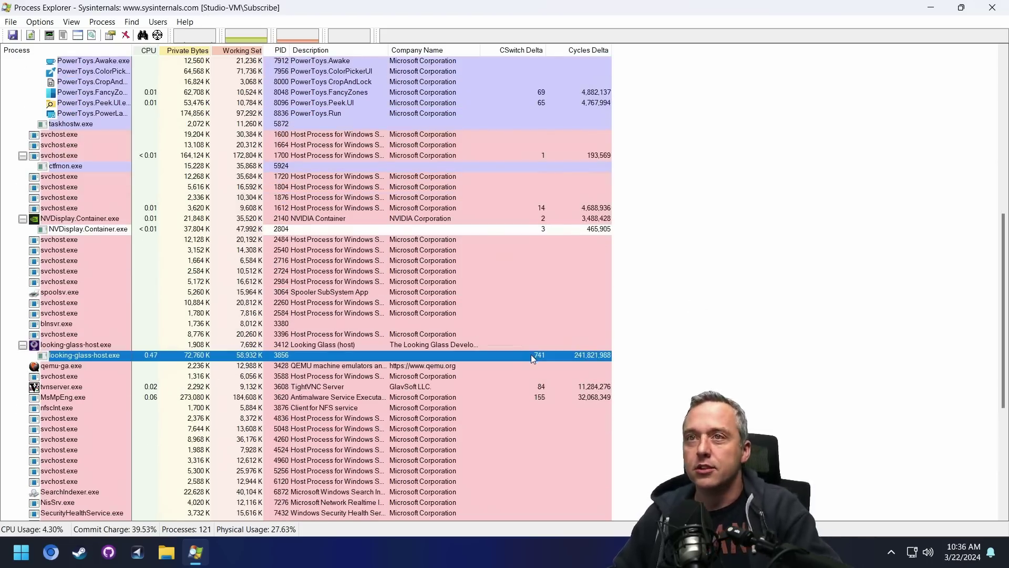
{"action": "key", "text": "super"}
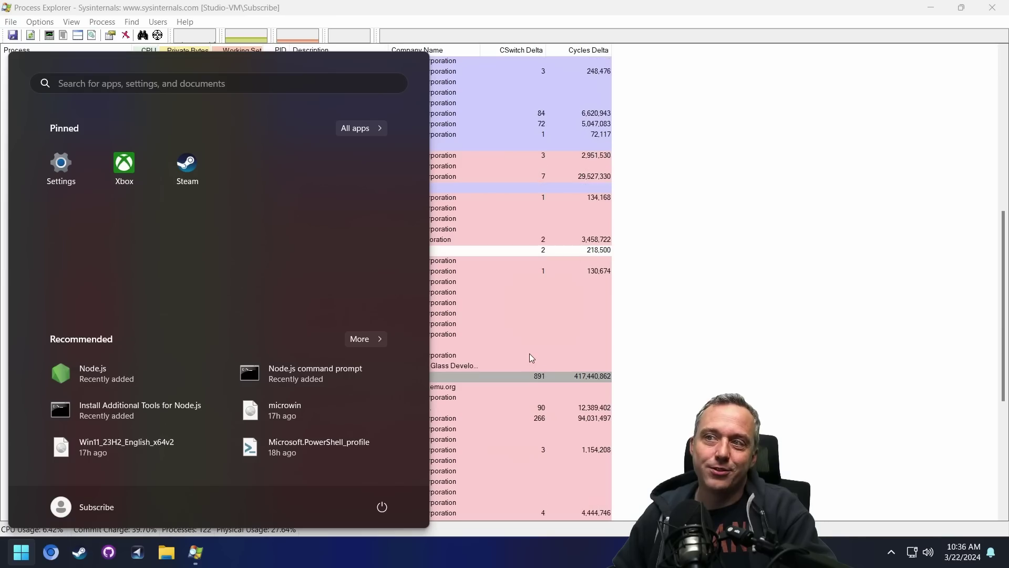
{"action": "left_click", "coordinate": [788, 318]}
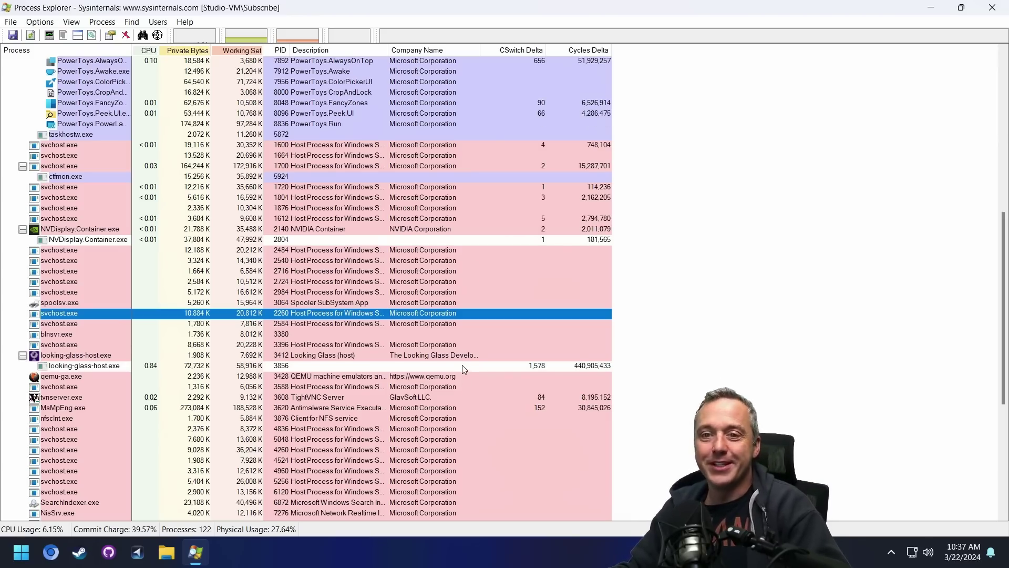
Select MsMpEng.exe, then msedge.exe, which shows 13 context switches and 4,278,687 cycles.
{"action": "scroll", "coordinate": [539, 283], "scroll_direction": "down", "scroll_amount": 4}
{"action": "left_click", "coordinate": [539, 283]}
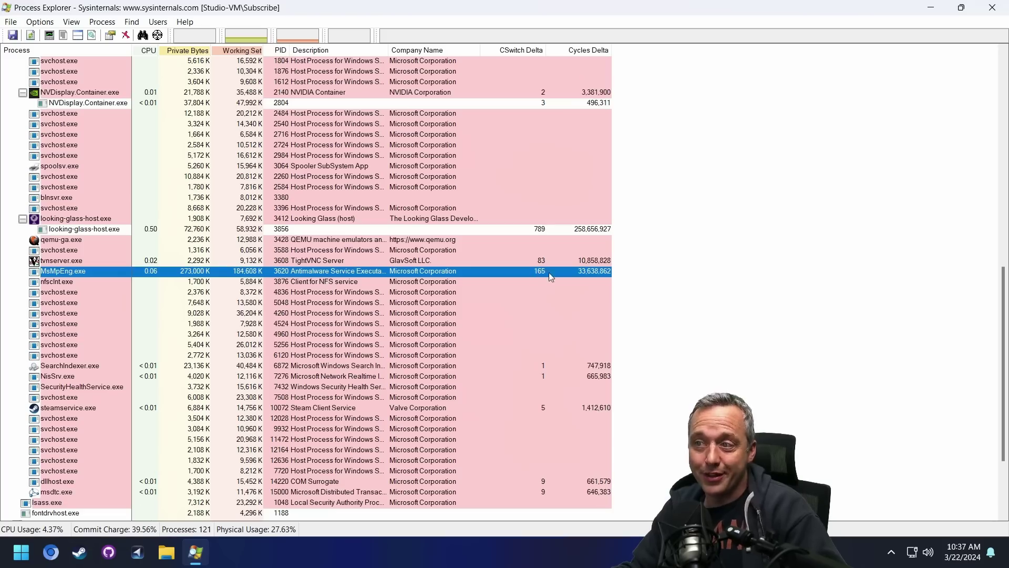
{"action": "scroll", "coordinate": [583, 324], "scroll_direction": "down", "scroll_amount": 4}
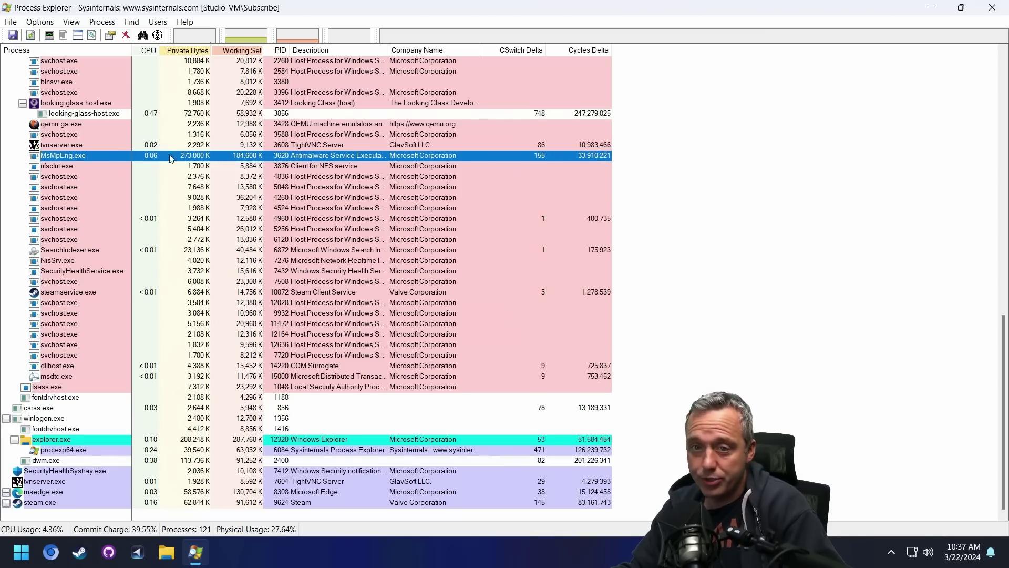
{"action": "left_click", "coordinate": [368, 491]}
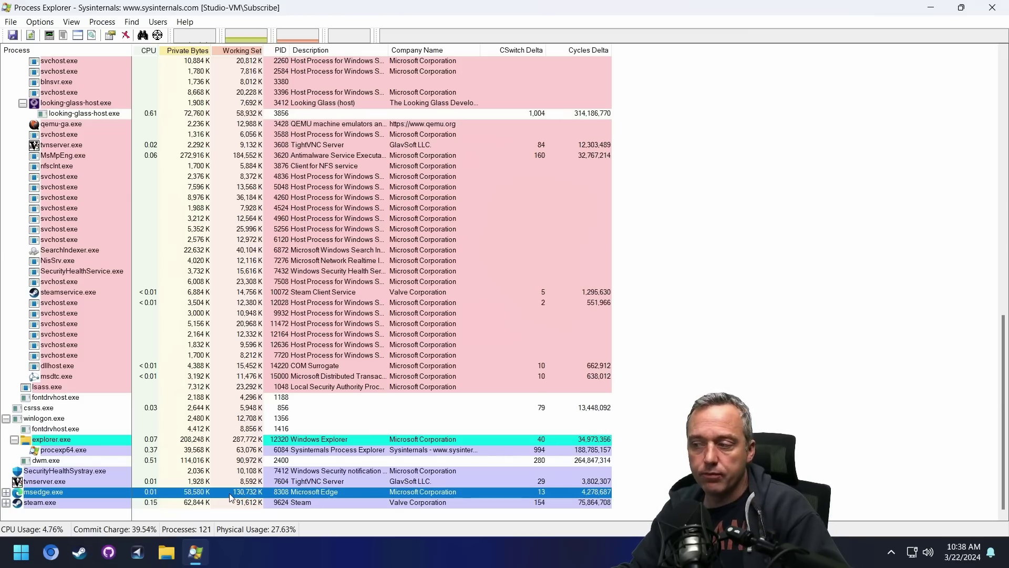
Launch Thorium and collapse thorium.exe into one row showing 145 switches and 33,089,311 cycles.
{"action": "left_click", "coordinate": [51, 552]}
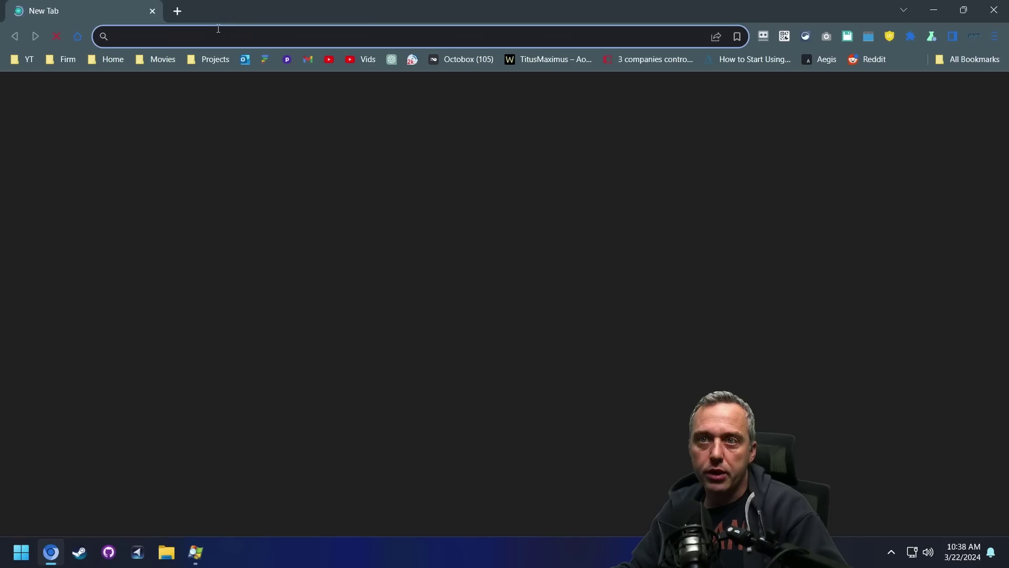
{"action": "key", "text": "alt+Tab"}
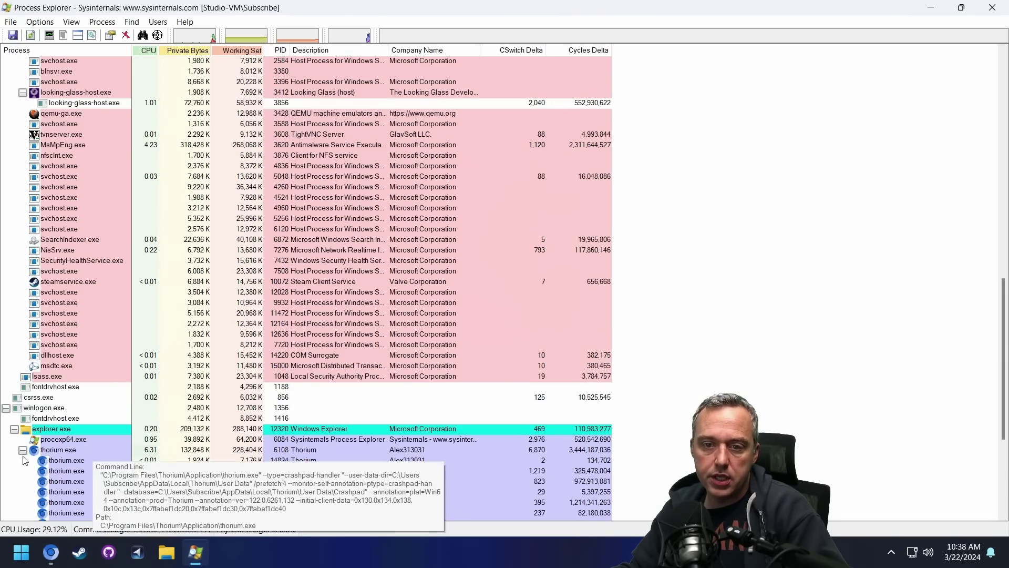
{"action": "left_click", "coordinate": [22, 450]}
{"action": "left_click", "coordinate": [72, 451]}
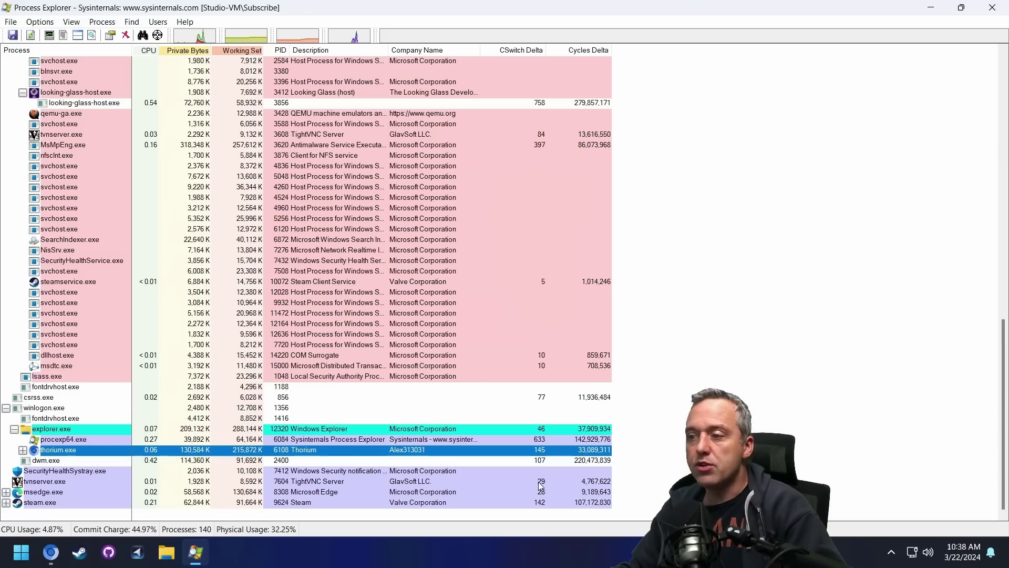
Inspect dwm.exe and SecurityHealthSystray.exe, then find the Windows Security icon among the hidden tray icons.
{"action": "left_click", "coordinate": [91, 462]}
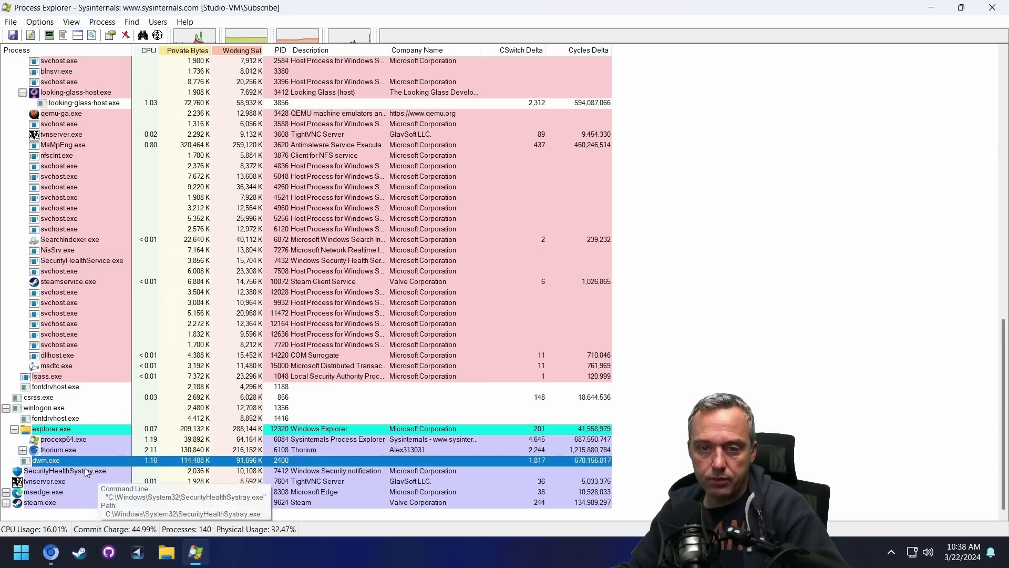
{"action": "left_click", "coordinate": [85, 471]}
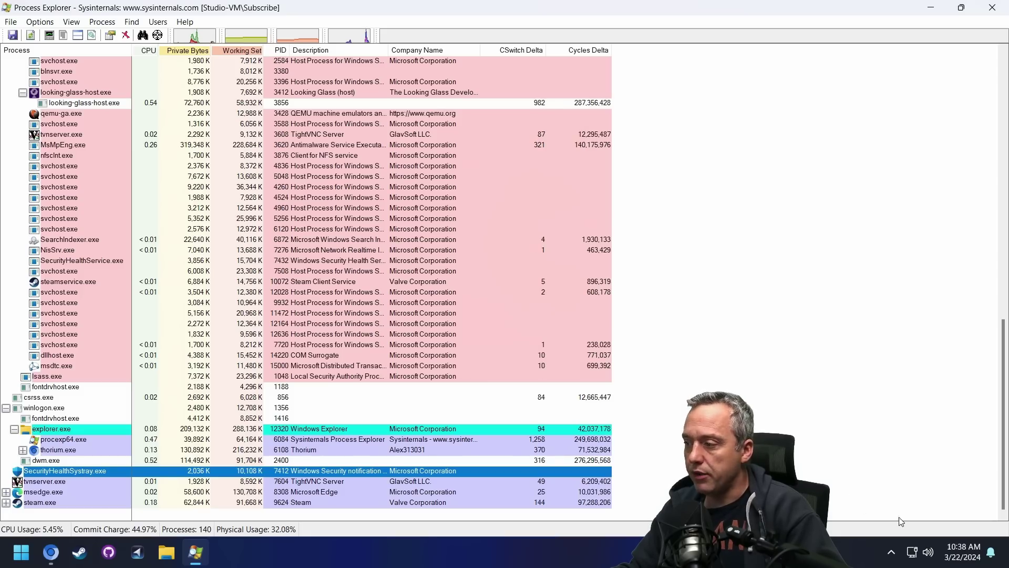
{"action": "left_click", "coordinate": [890, 552]}
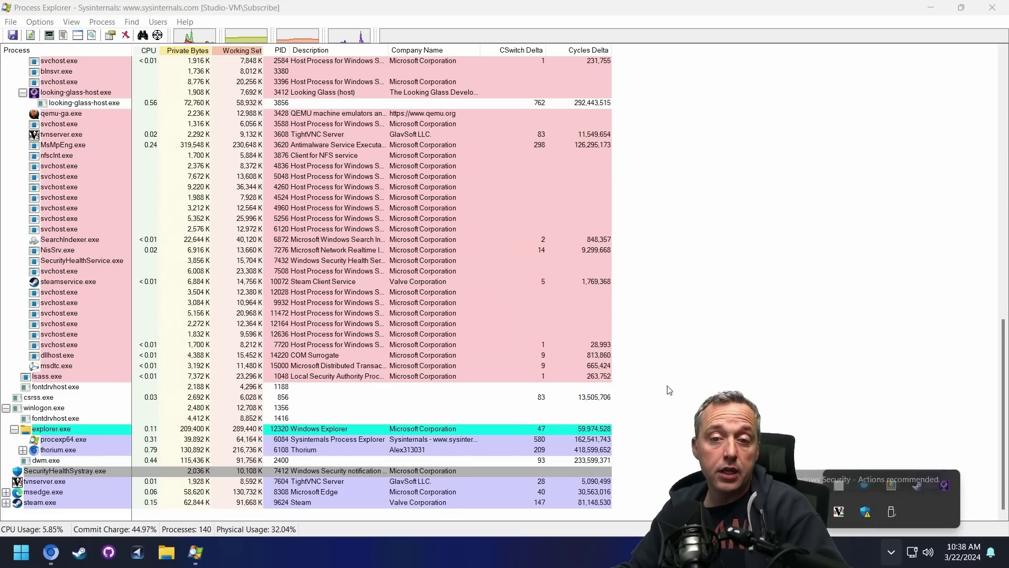
{"action": "left_click", "coordinate": [688, 337]}
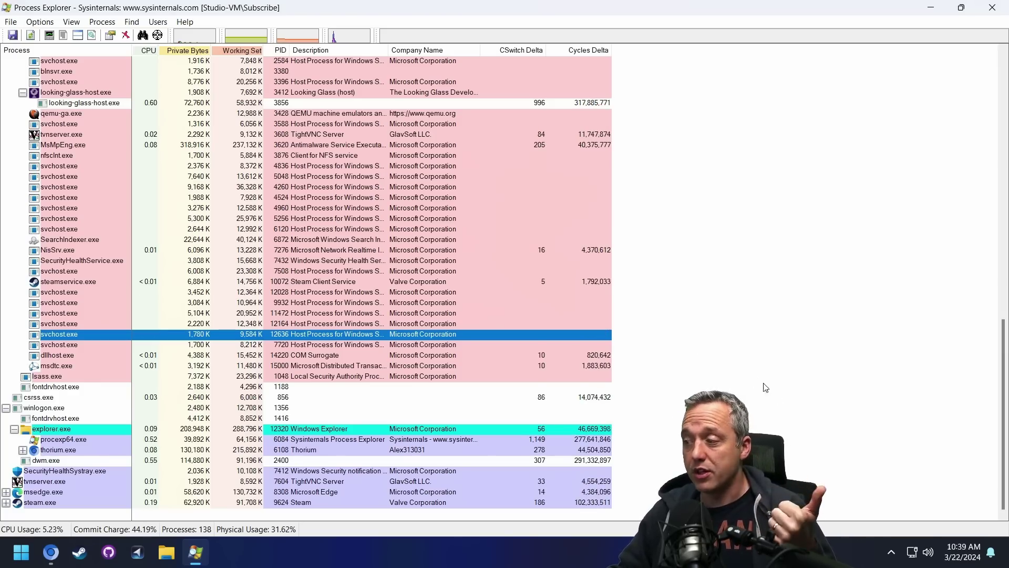
Select steam.exe at the bottom of the list to view its context switches and cycles.
{"action": "left_click", "coordinate": [49, 504]}
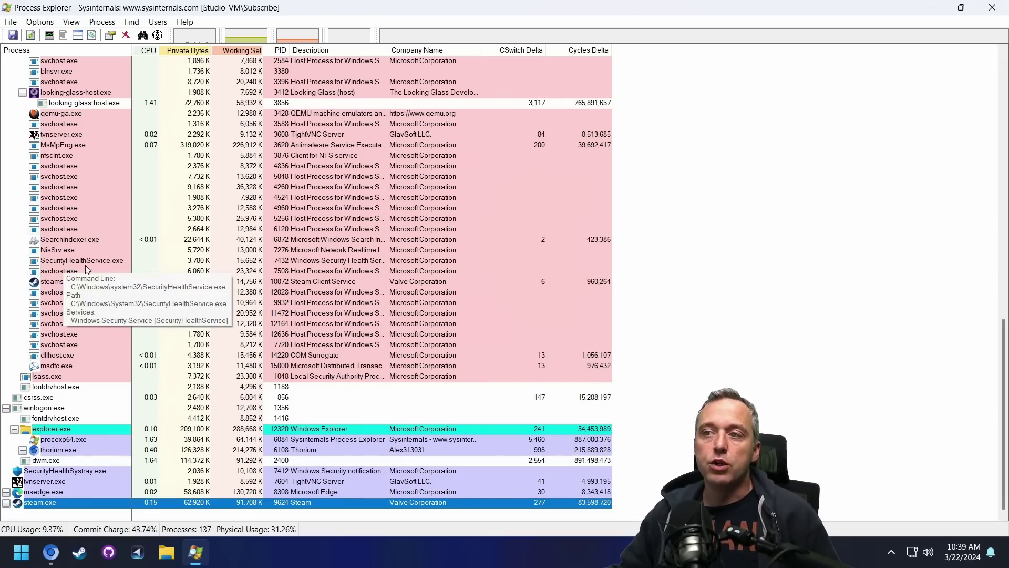
{"action": "scroll", "coordinate": [87, 270], "scroll_direction": "up", "scroll_amount": 2}
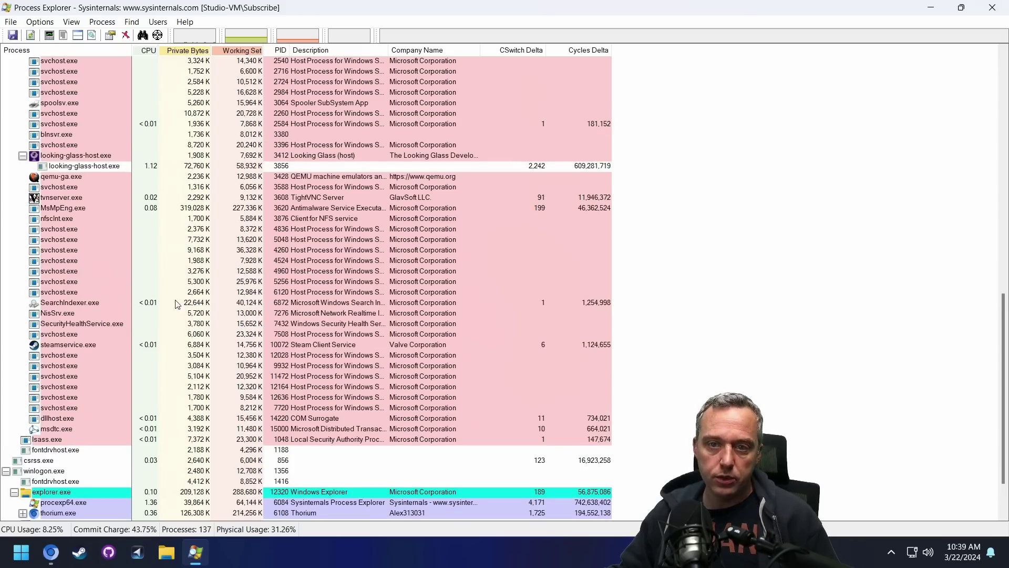
Select SearchIndexer.exe and watch it while searching 'steam' from the Start menu.
{"action": "left_click", "coordinate": [174, 303]}
{"action": "mouse_move", "coordinate": [107, 307]}
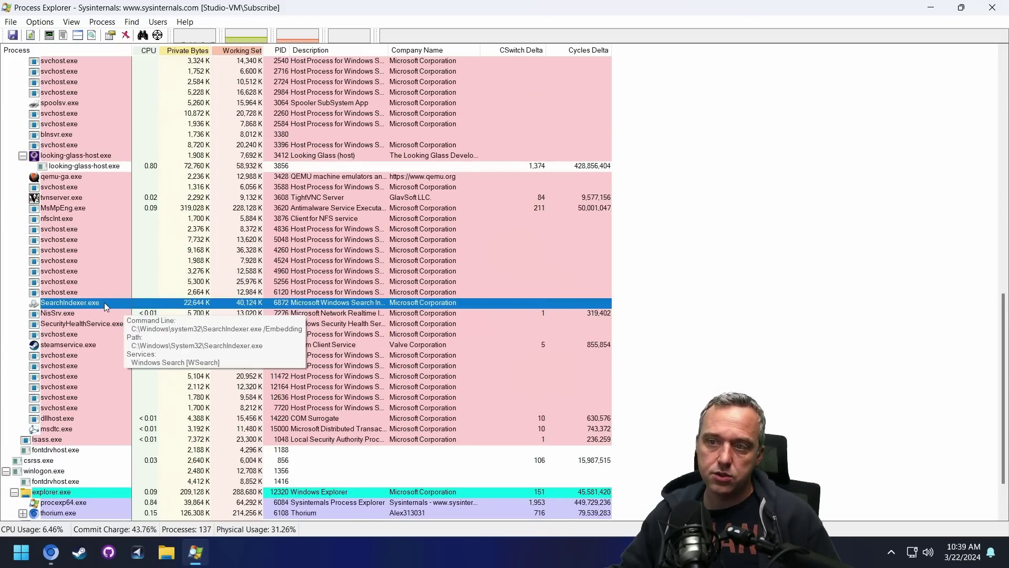
{"action": "left_click", "coordinate": [11, 558]}
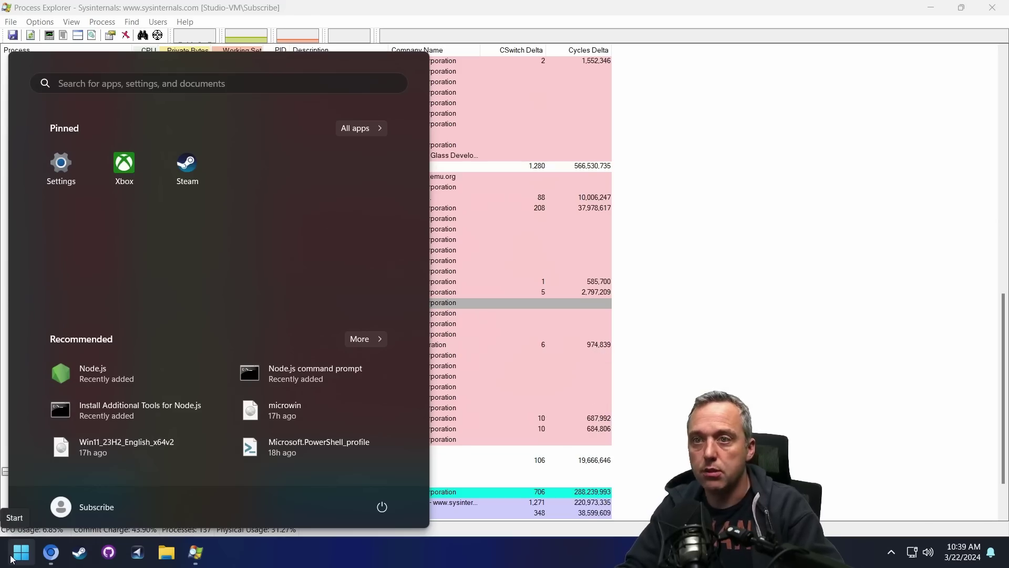
{"action": "type", "text": "steam"}
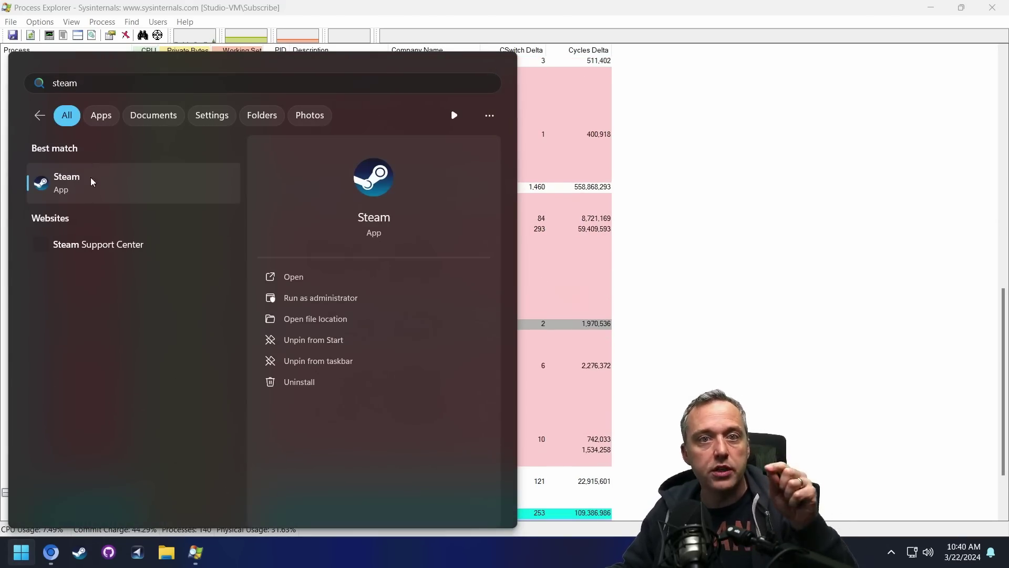
{"action": "left_click", "coordinate": [627, 379]}
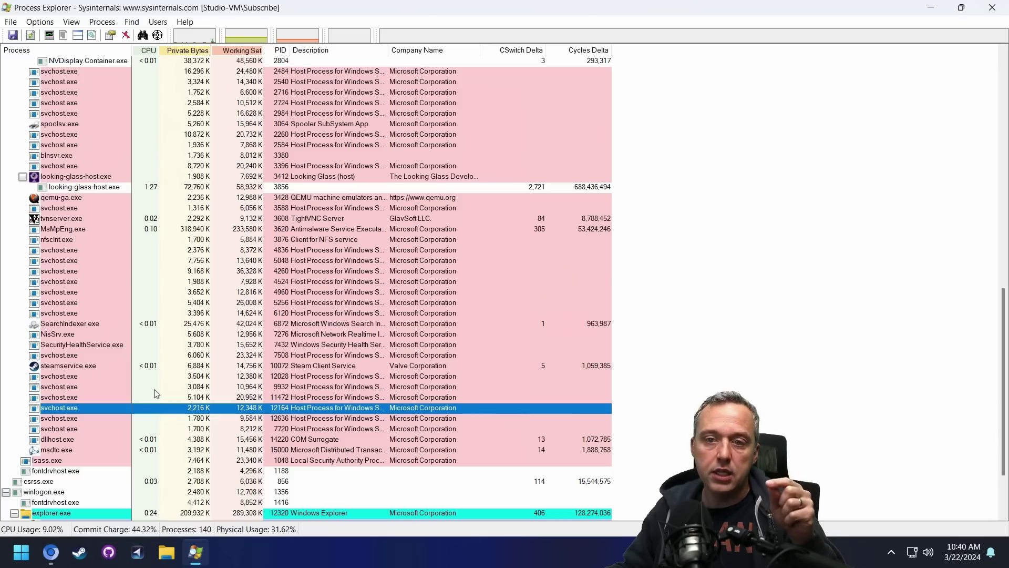
{"action": "left_click", "coordinate": [83, 324]}
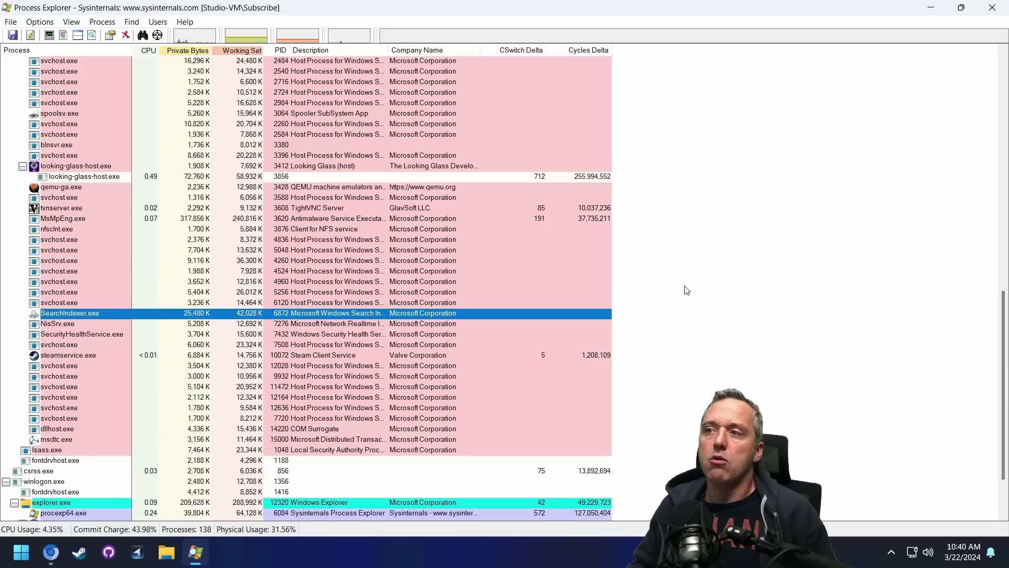
Scroll the process list to compare SearchIndexer.exe with looking-glass-host.exe at 1,051 switches.
{"action": "scroll", "coordinate": [687, 291], "scroll_direction": "down", "scroll_amount": 1}
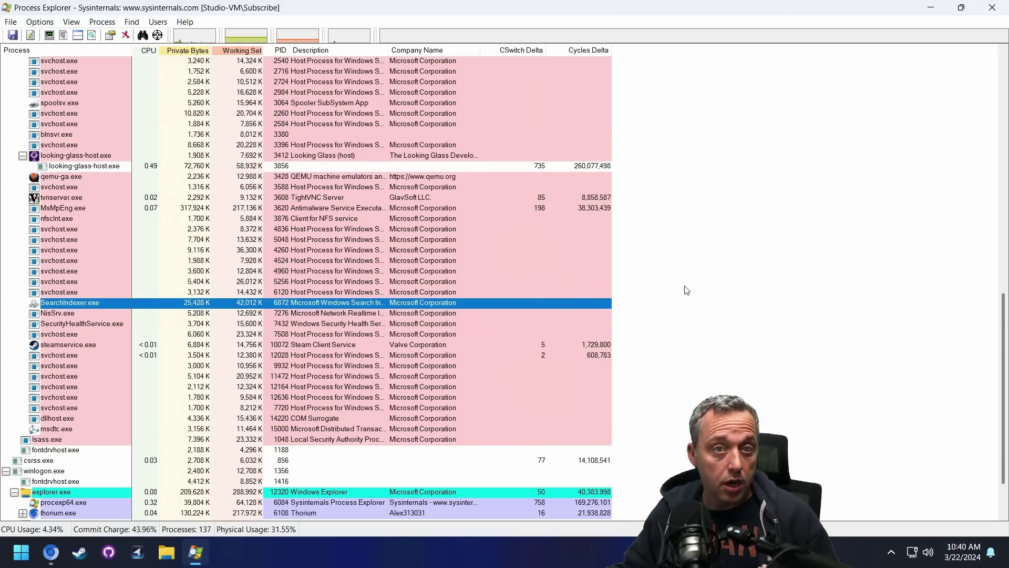
{"action": "scroll", "coordinate": [663, 292], "scroll_direction": "up", "scroll_amount": 6}
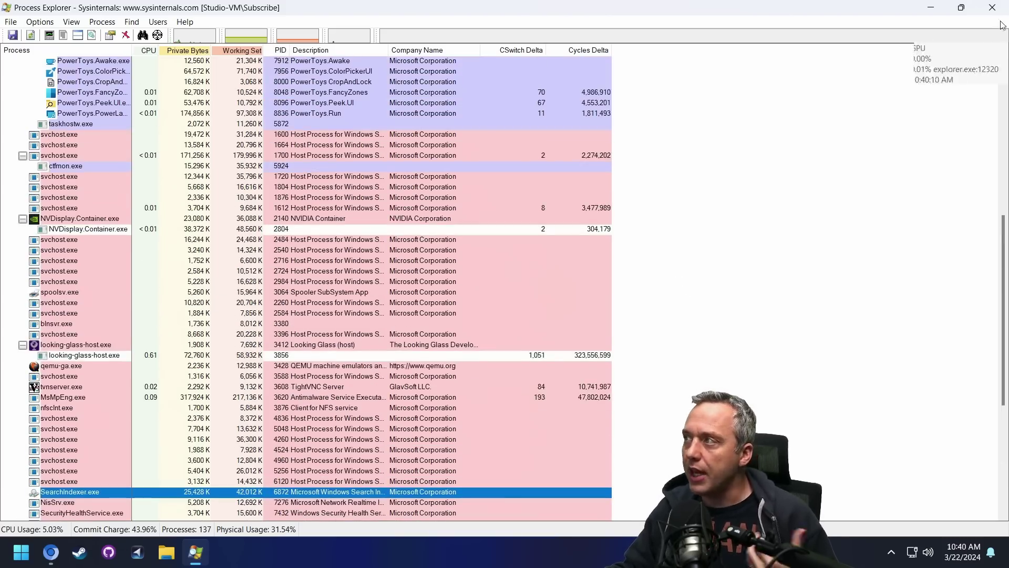
Close Process Explorer, scroll the 'Process Count Doesn't Matter!' post to its Summary and back.
{"action": "left_click", "coordinate": [992, 8]}
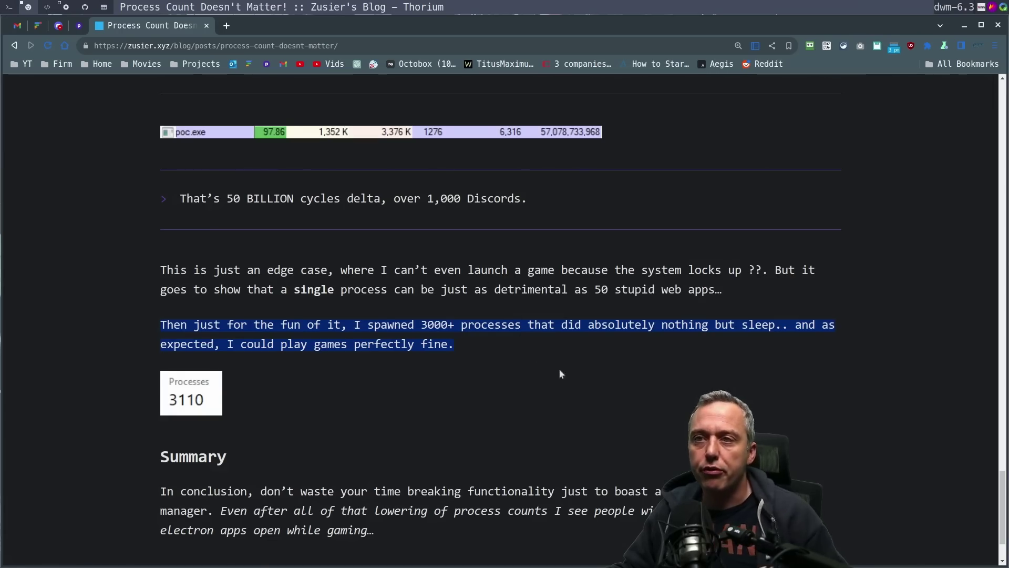
{"action": "scroll", "coordinate": [578, 367], "scroll_direction": "down", "scroll_amount": 3}
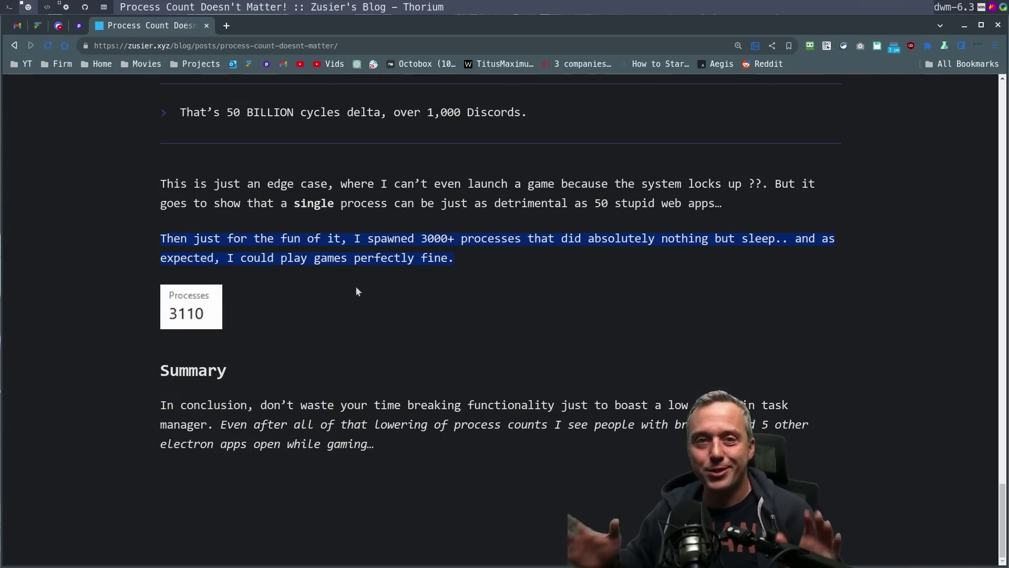
{"action": "scroll", "coordinate": [355, 288], "scroll_direction": "up", "scroll_amount": 3}
{"action": "scroll", "coordinate": [664, 321], "scroll_direction": "up", "scroll_amount": 20}
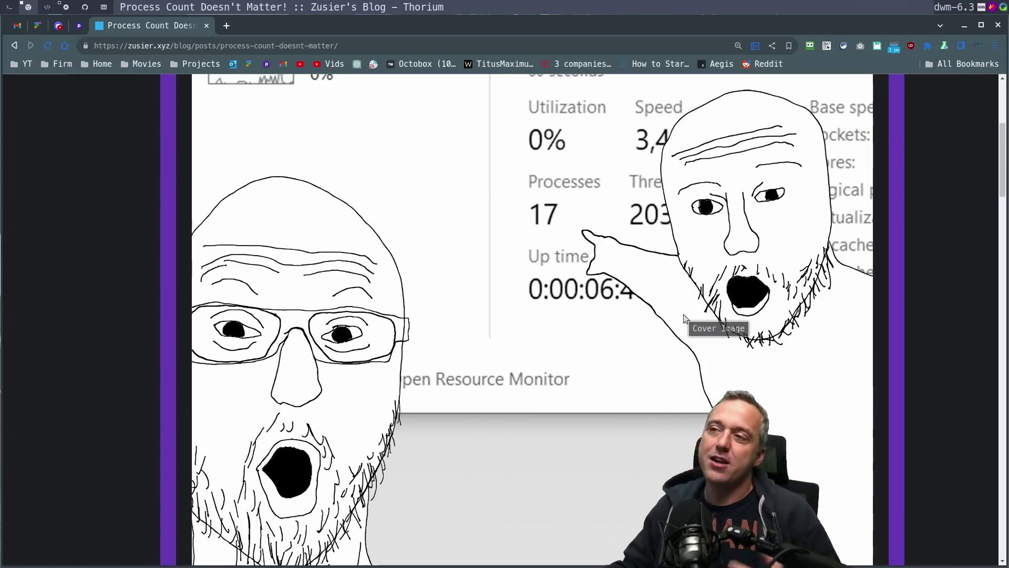
{"action": "scroll", "coordinate": [685, 318], "scroll_direction": "up", "scroll_amount": 5}
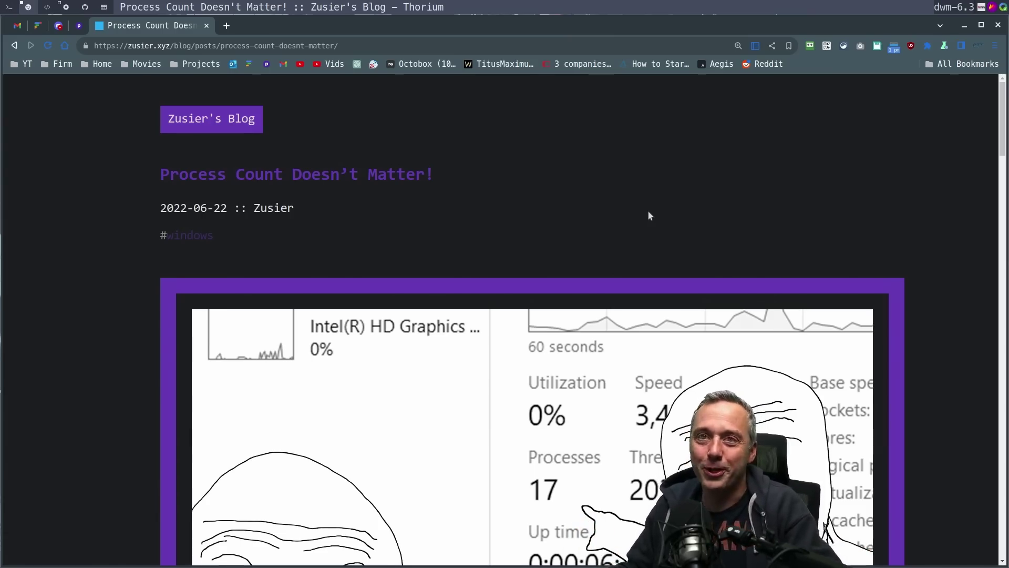
{"action": "key", "text": "super+3"}
Open a terminal and run btop, listing qemu-system-x86 at 16G memory beside thorium entries.
{"action": "key", "text": "super+Return"}
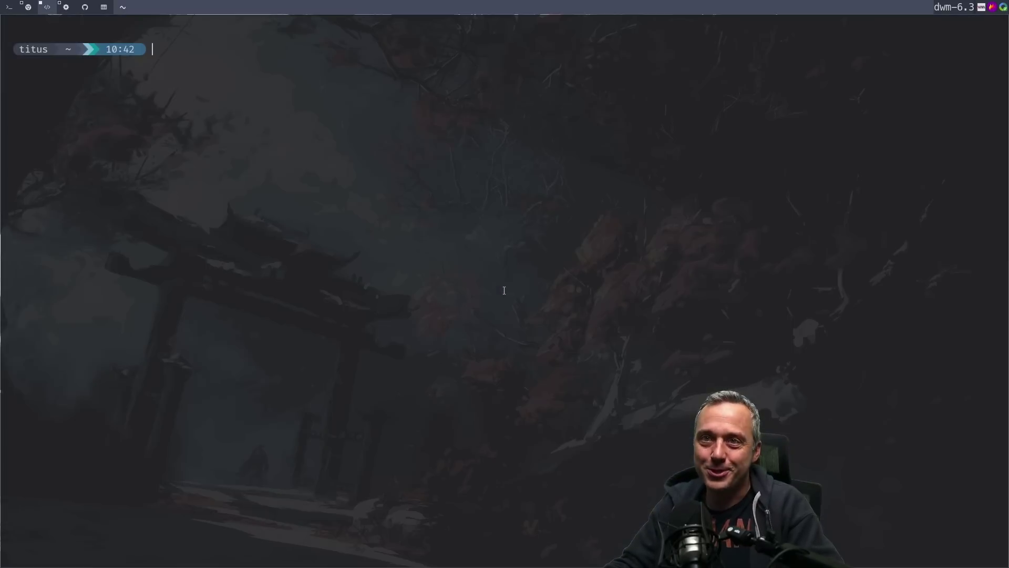
{"action": "type", "text": "btop"}
{"action": "key", "text": "Return"}
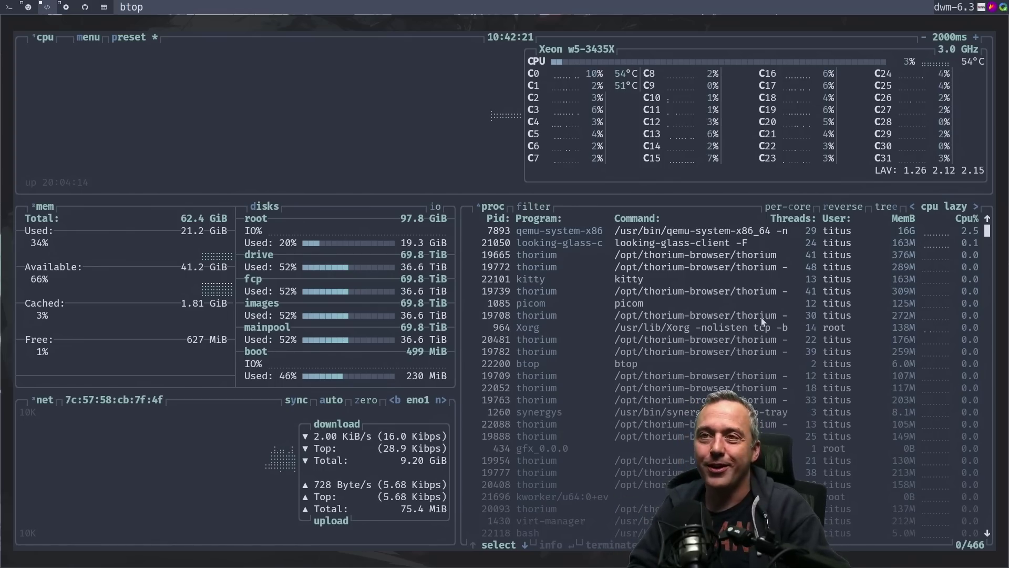
Return to the Windows VM, dismiss the Start menu and close the browser window.
{"action": "key", "text": "super+2"}
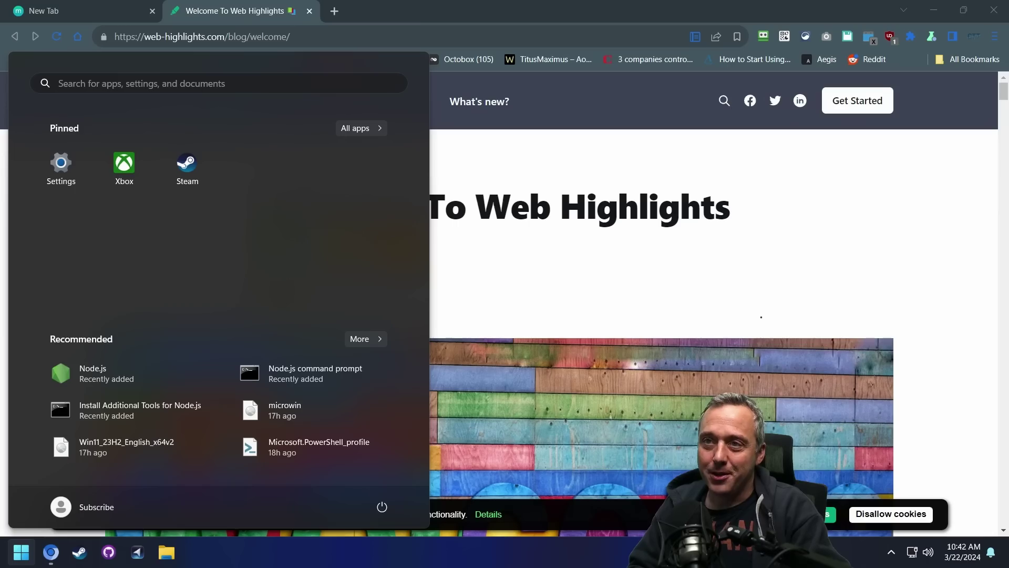
{"action": "left_click", "coordinate": [750, 314]}
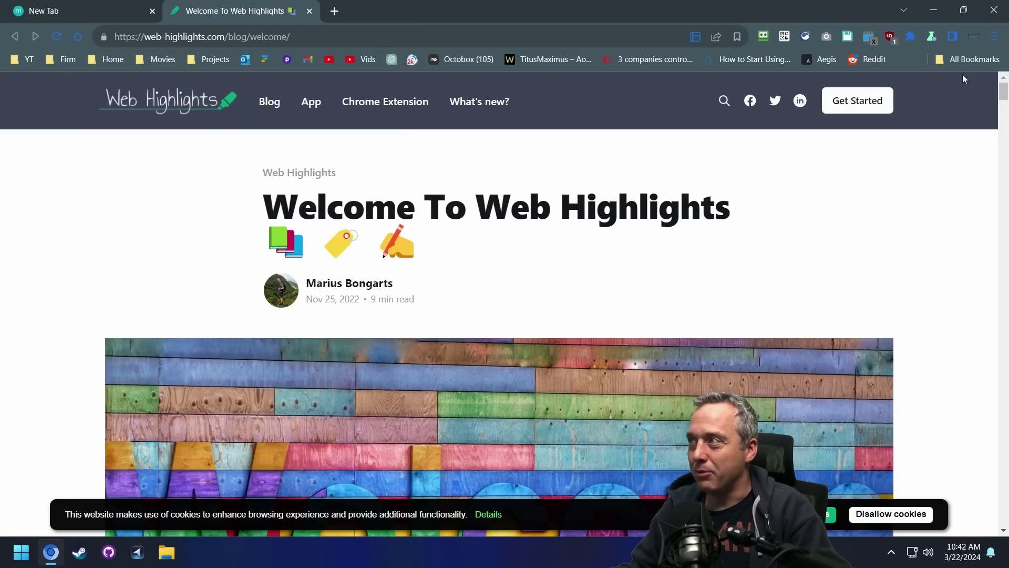
{"action": "left_click", "coordinate": [1002, 13]}
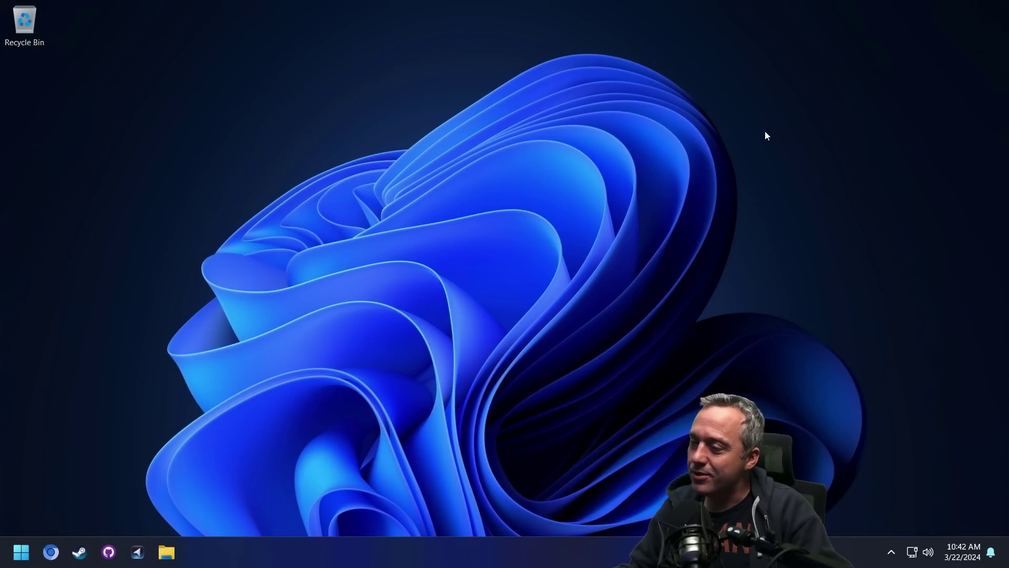